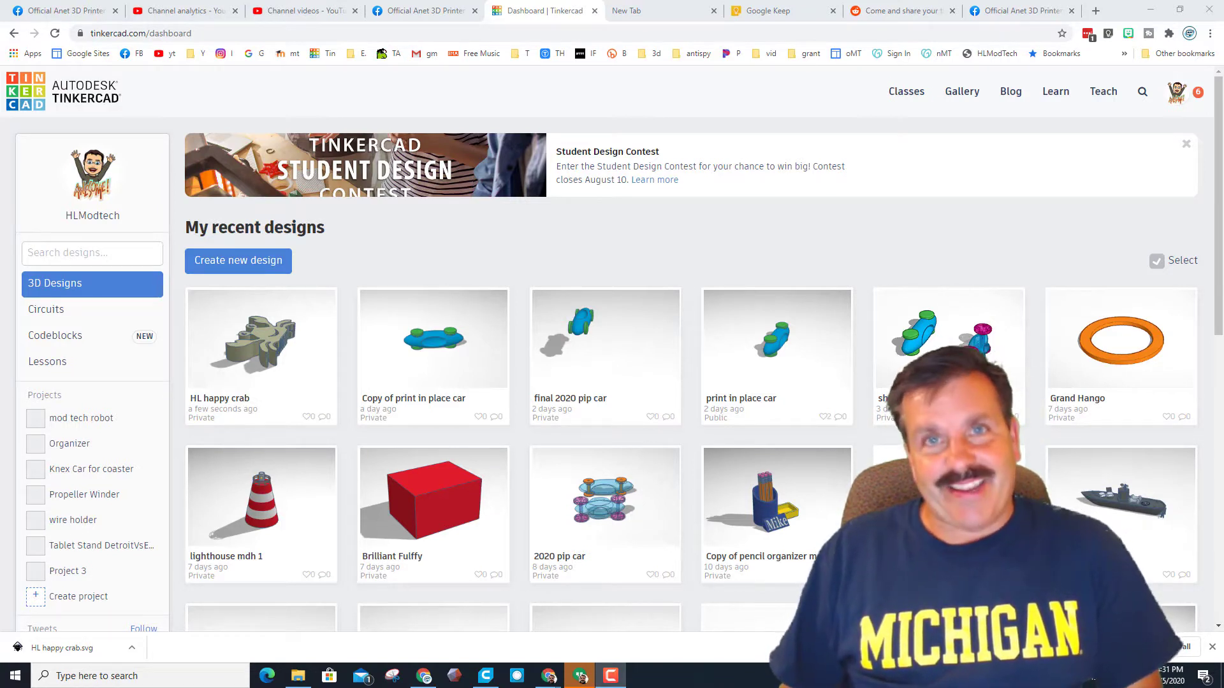
Open the HL happy crab design from the dashboard and ungroup the crab from its lettering
left_click(222, 311)
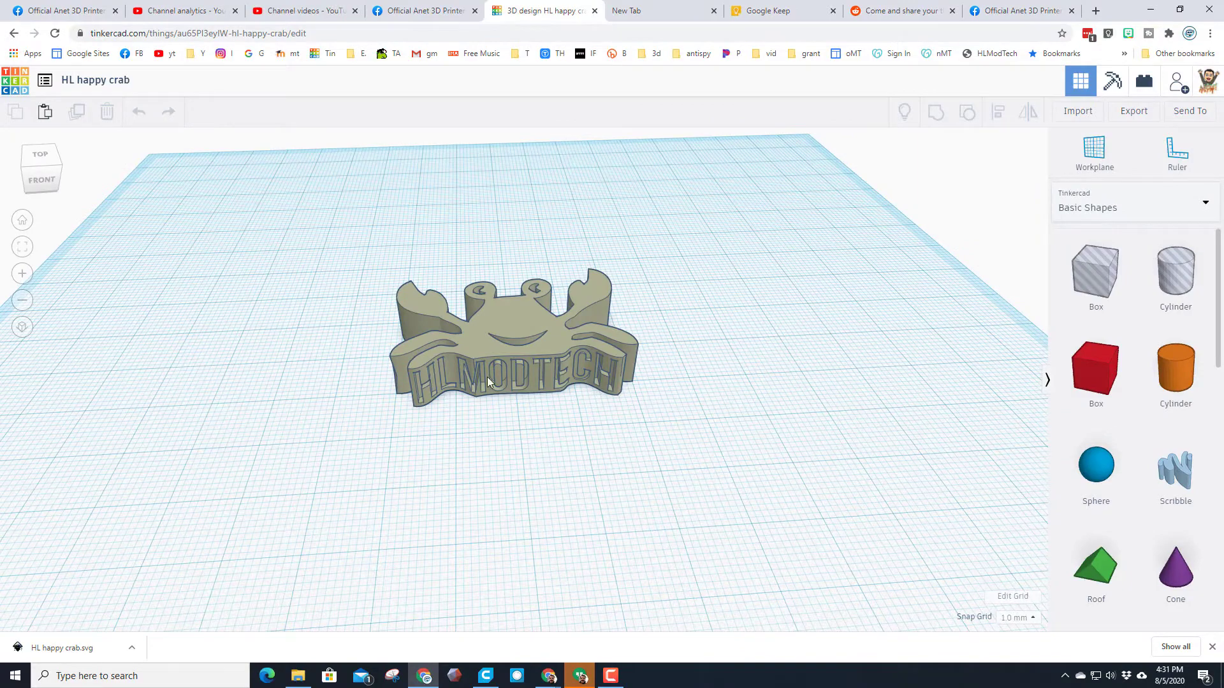
left_click_drag(528, 418, 510, 396)
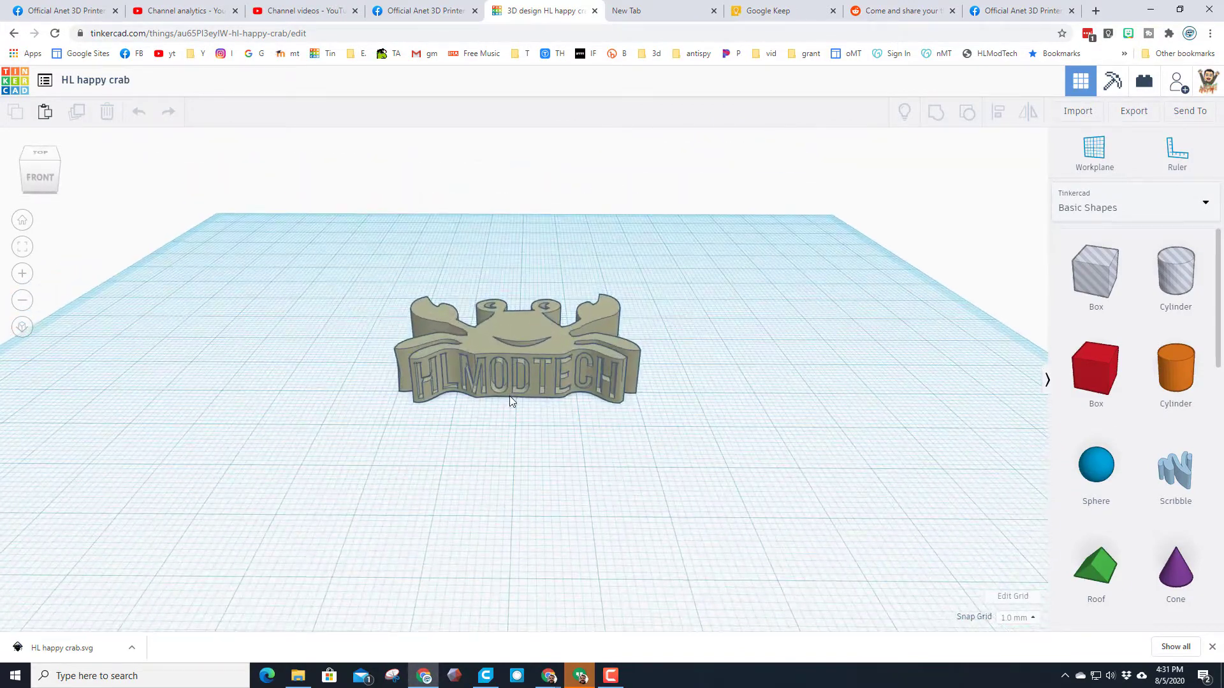
left_click(522, 374)
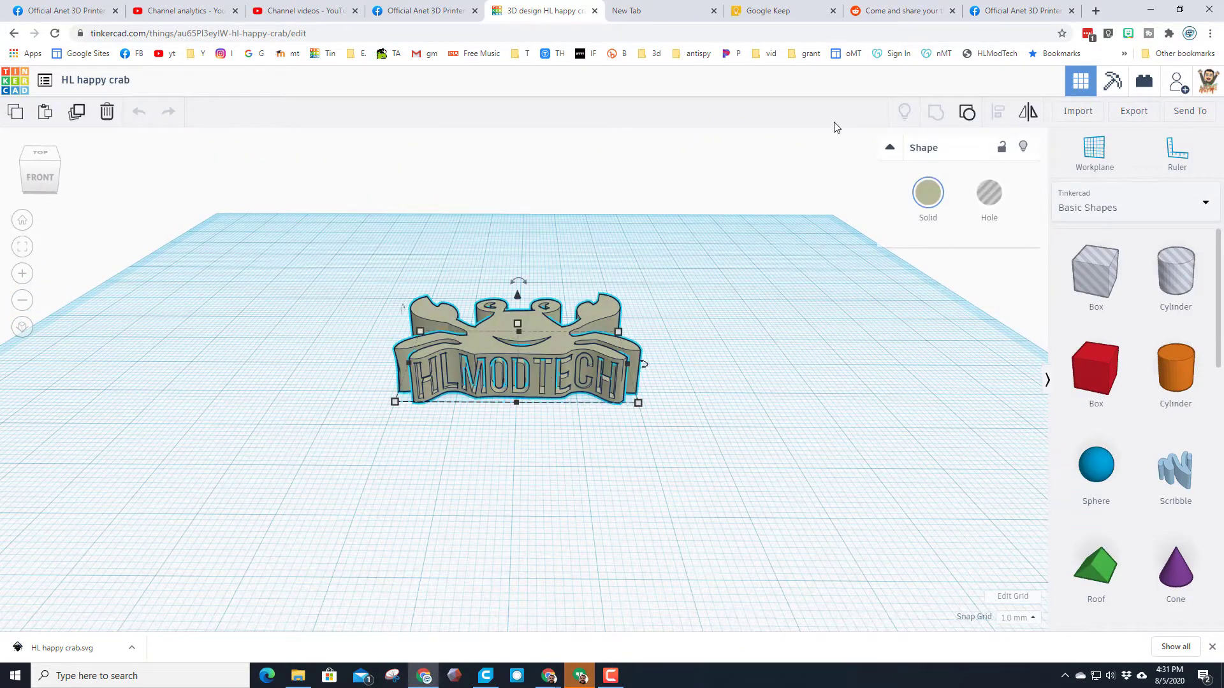
left_click(966, 114)
left_click(655, 388)
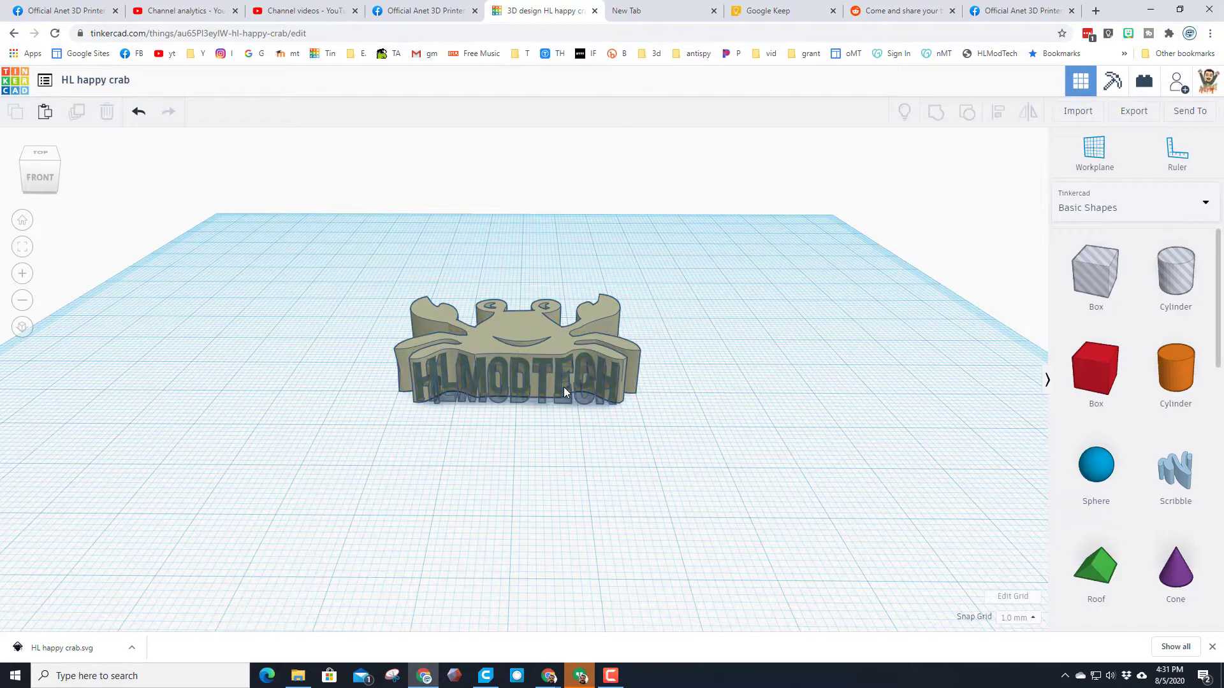
Hide the HLMODTECH lettering hole on the front of the crab
left_click(563, 391)
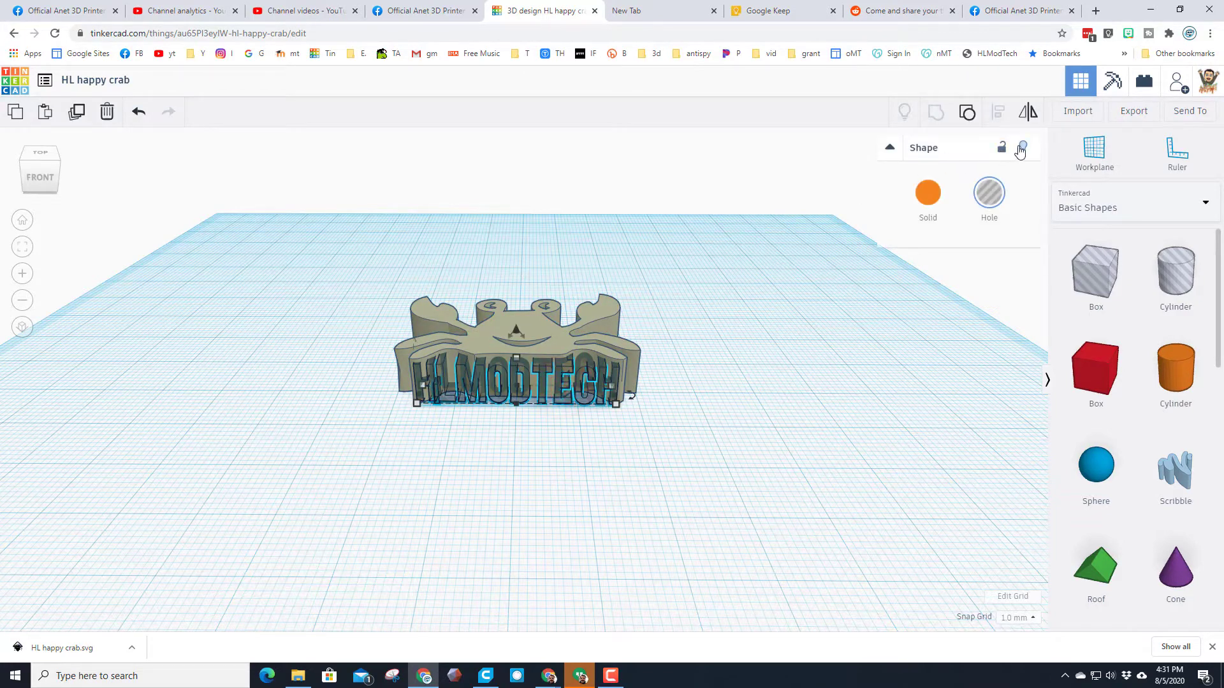
left_click(1024, 151)
left_click_drag(663, 209, 554, 300)
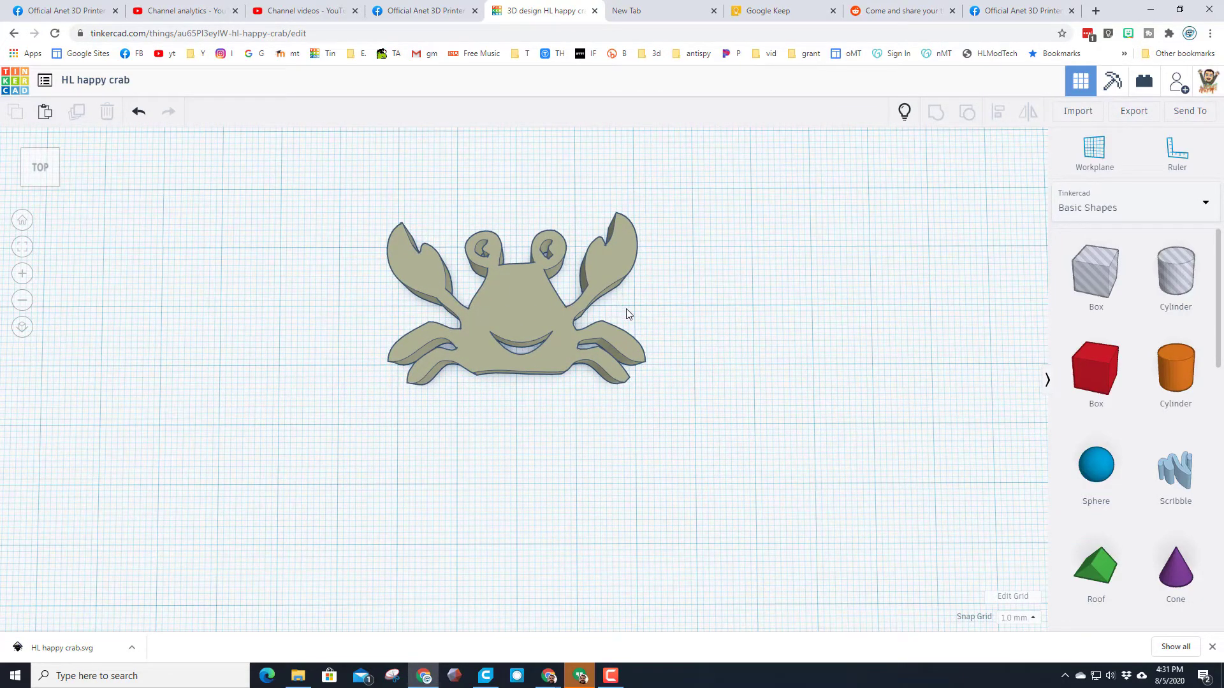
Export only the selected crab shape as an SVG, saved in the keychains folder as HL happy crab (1).svg
left_click(513, 305)
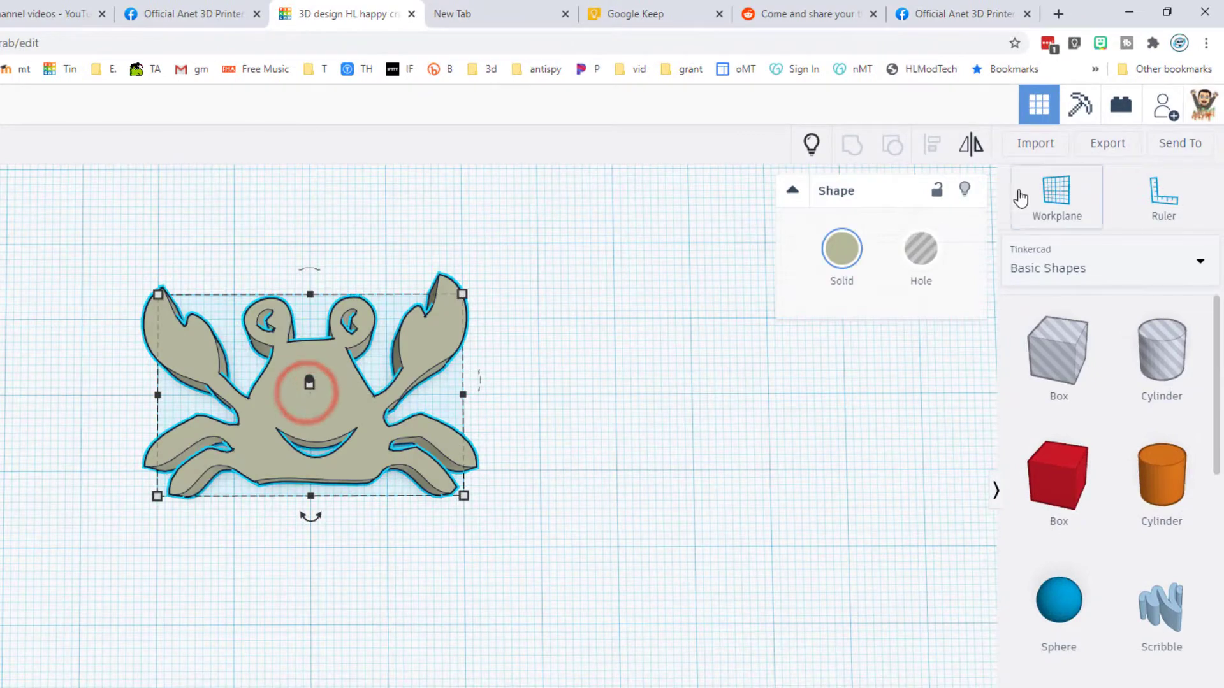
left_click(1116, 144)
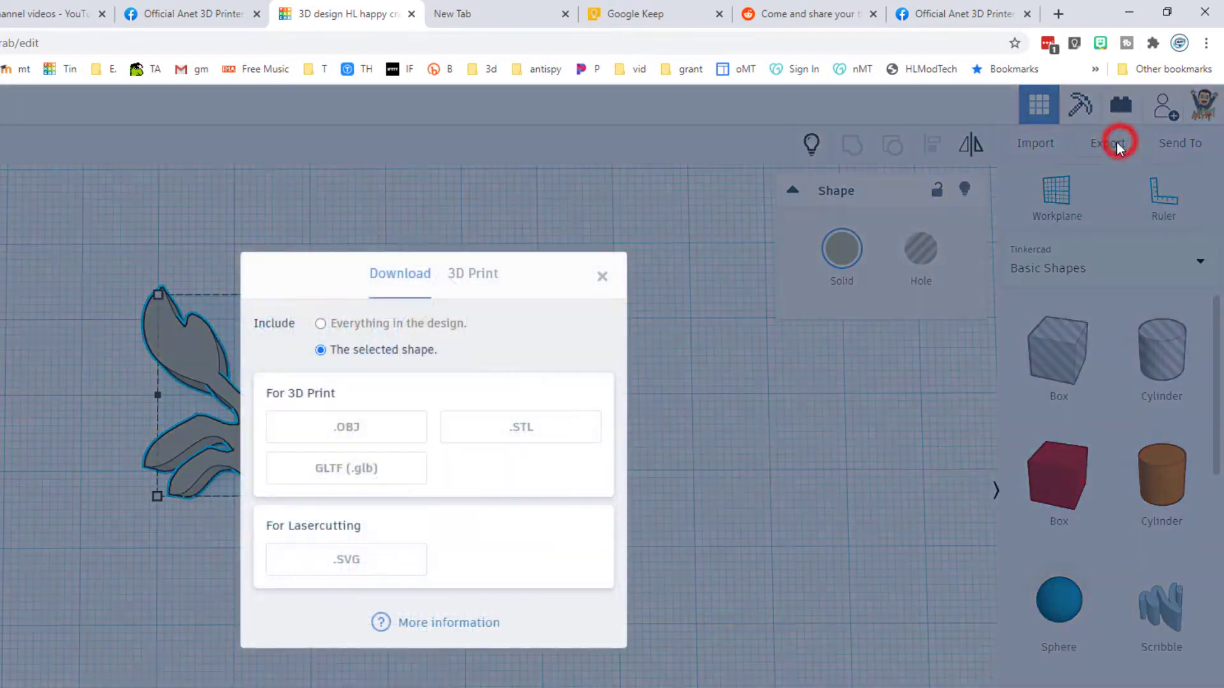
left_click(344, 561)
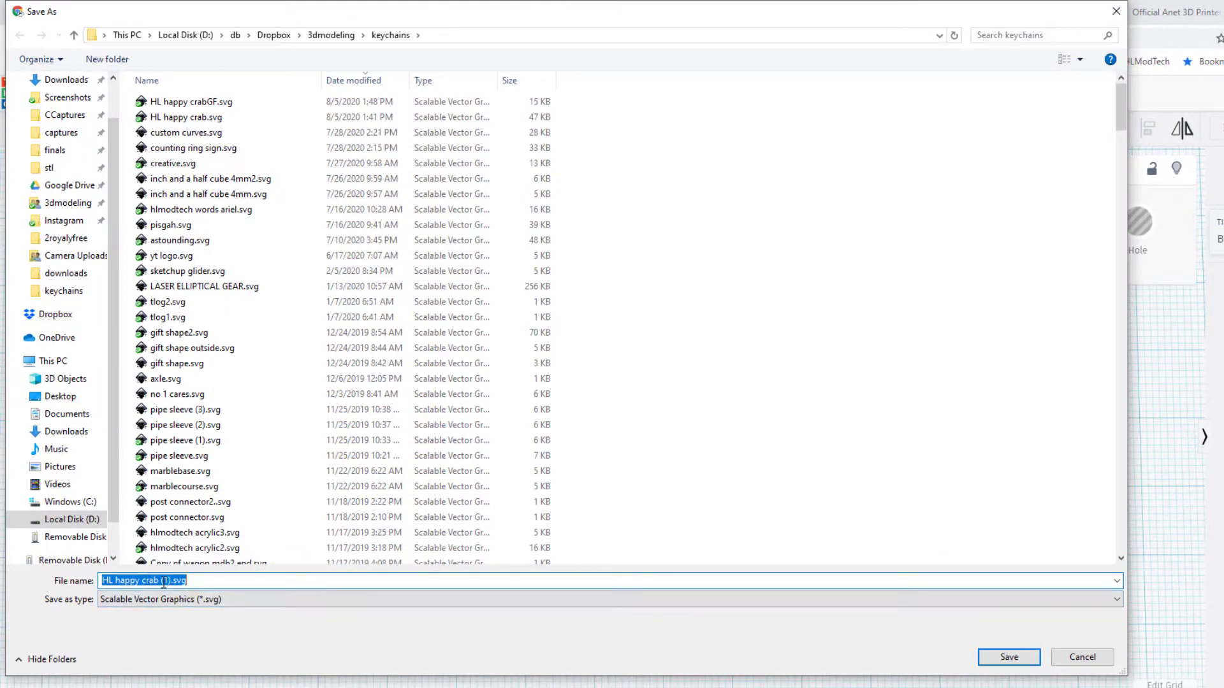
left_click(1008, 657)
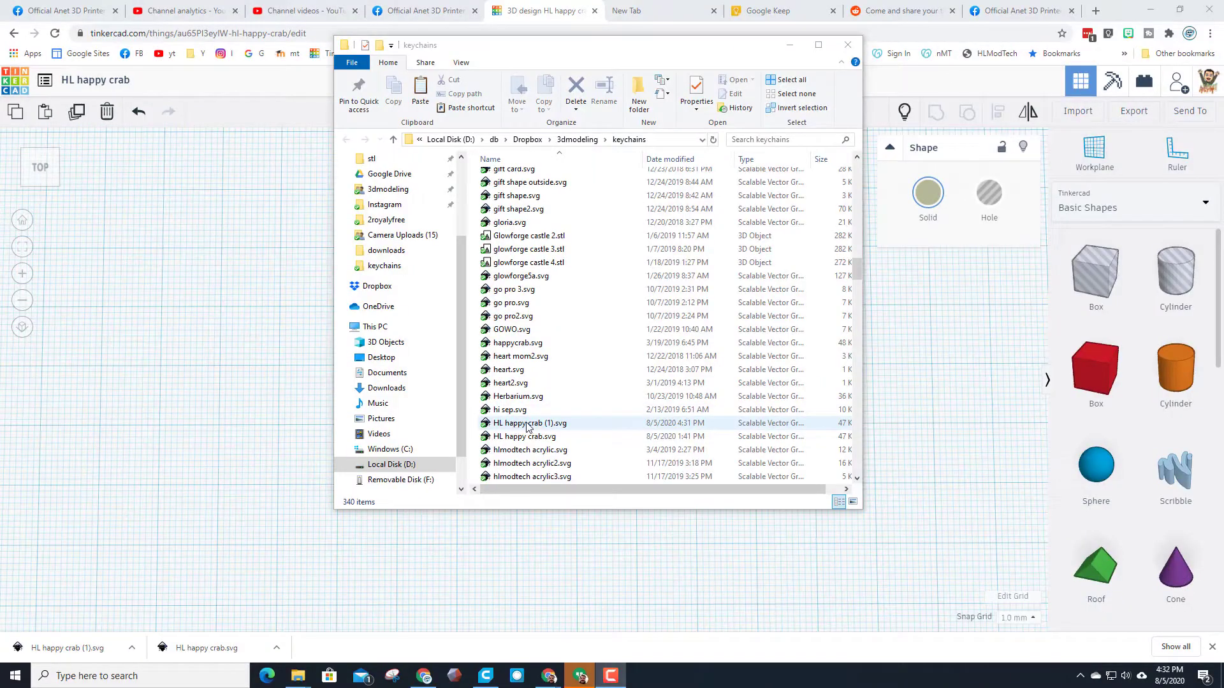
Open HL happy crab (1).svg in a maximized Inkscape window, making Inkscape the default program for .svg files
double_click(534, 424)
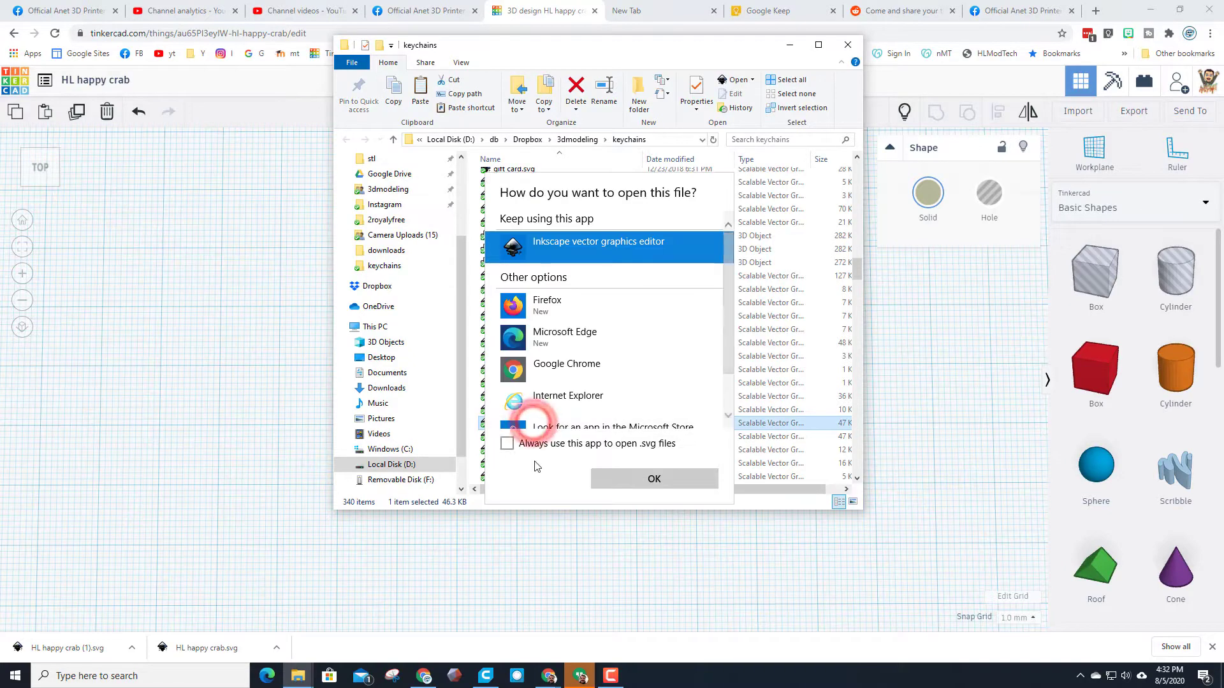
left_click(507, 444)
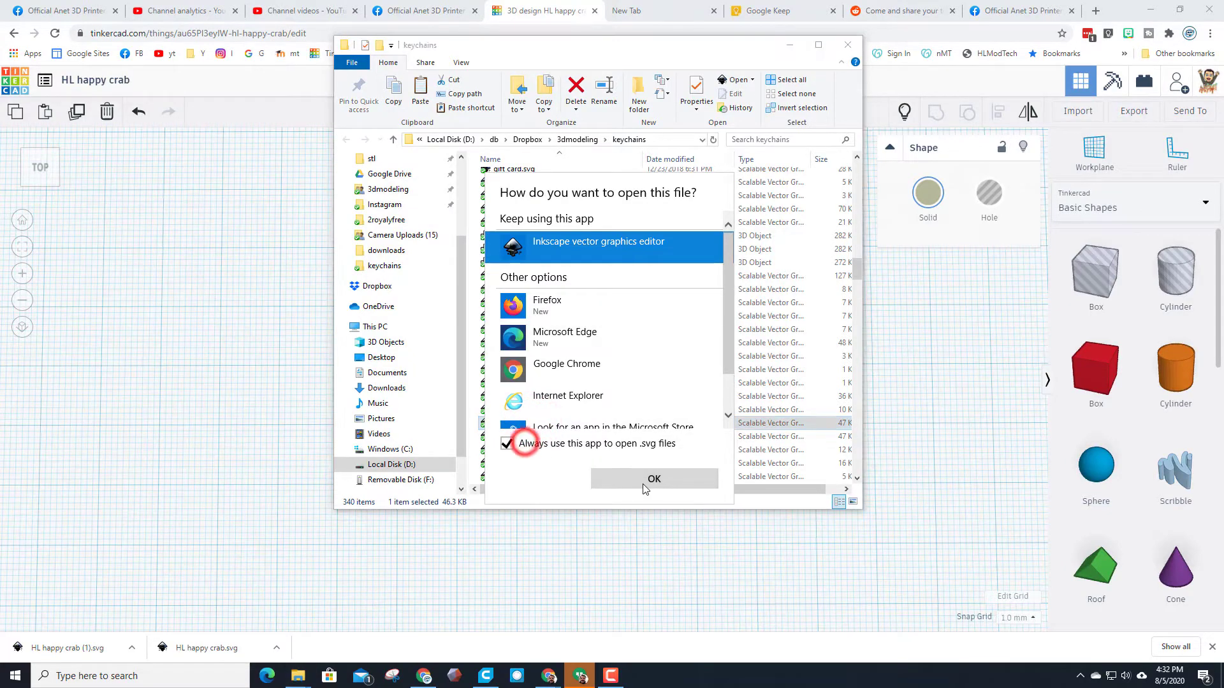
left_click(643, 480)
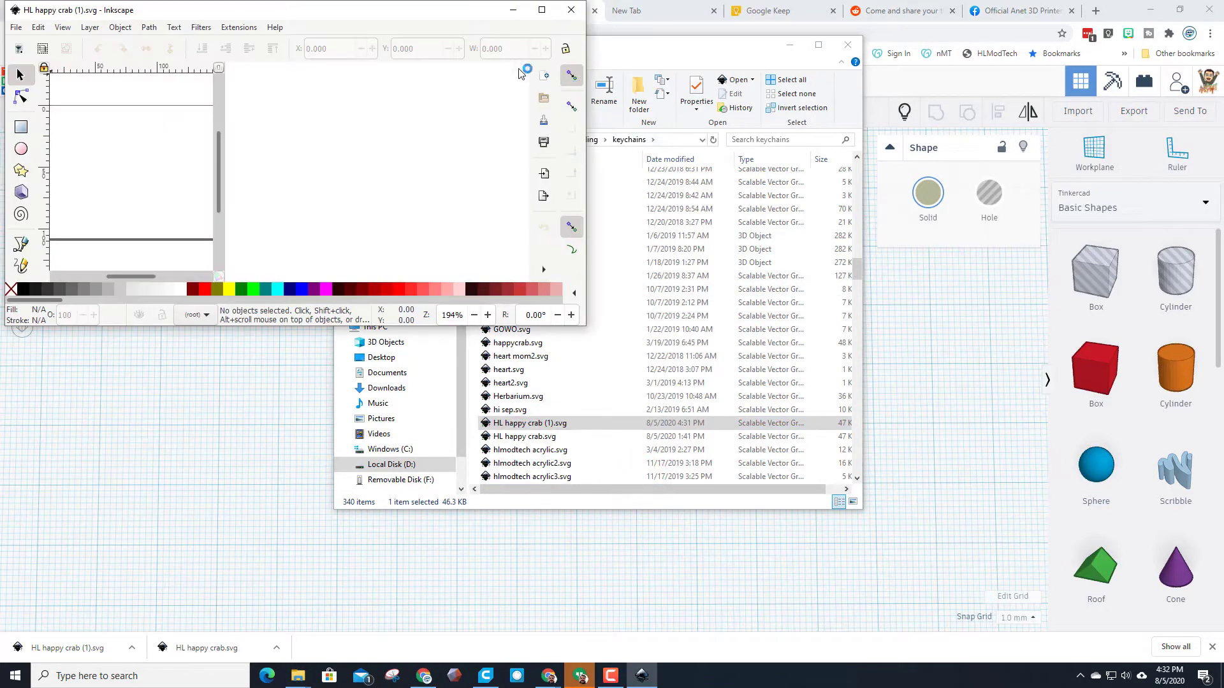
left_click(542, 10)
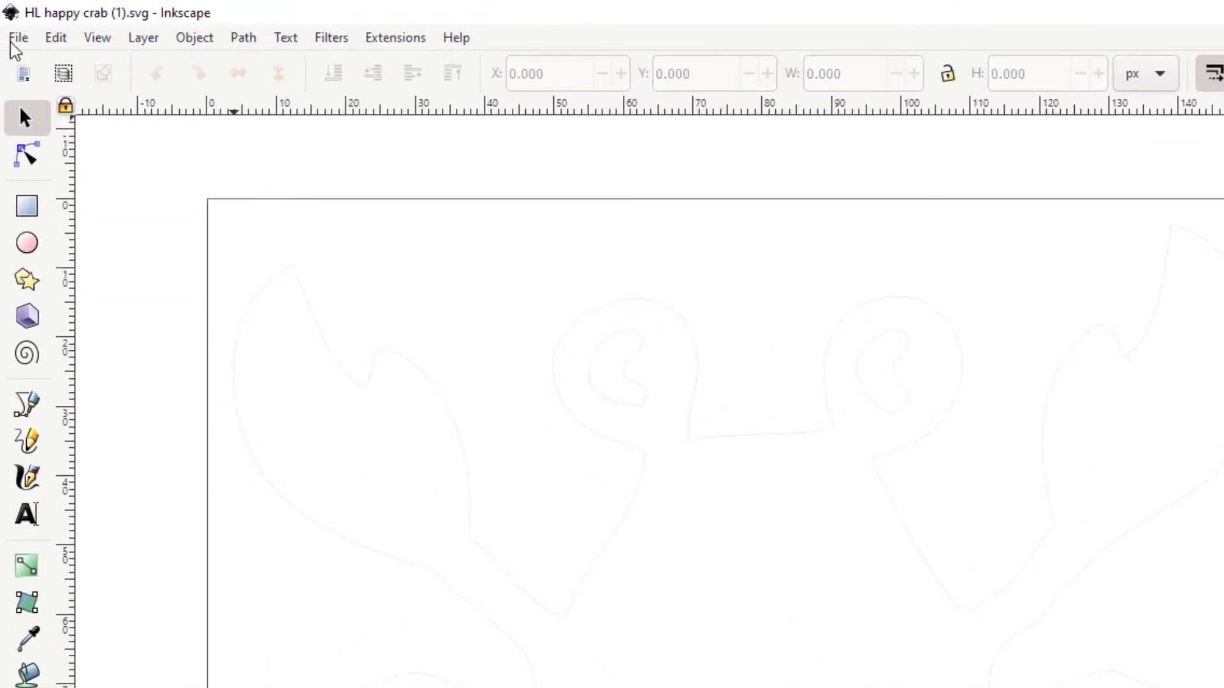
Set the document's display units to mm in Document Properties
left_click(8, 24)
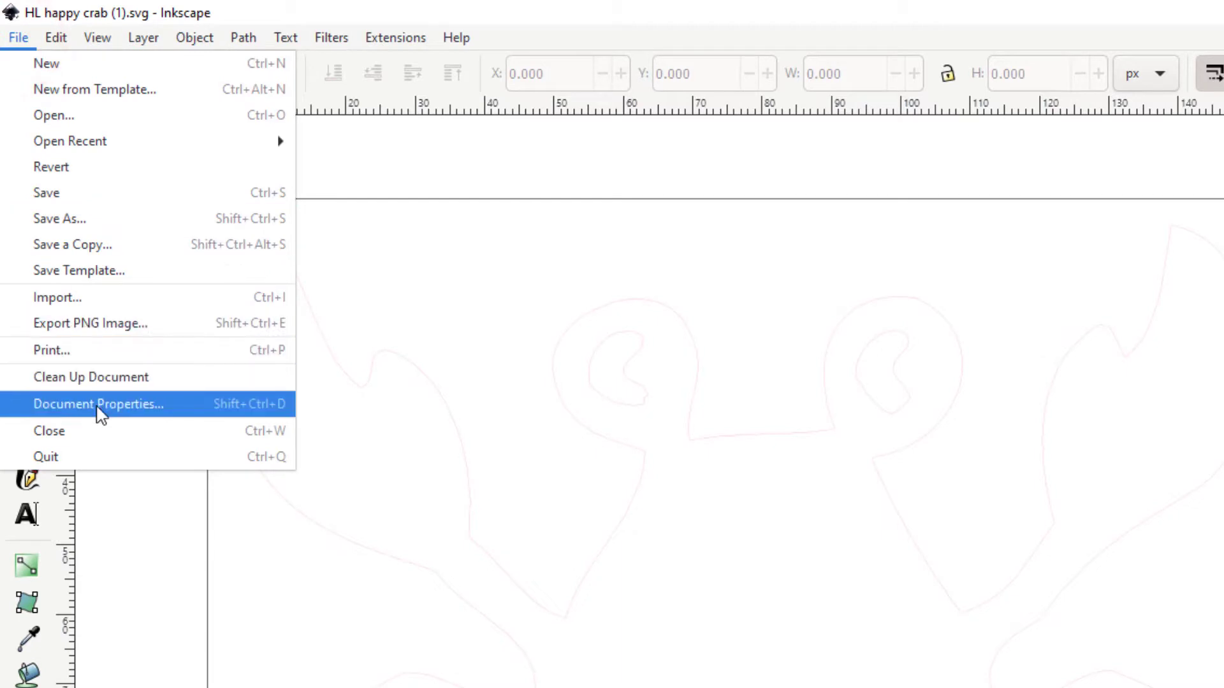
left_click(97, 405)
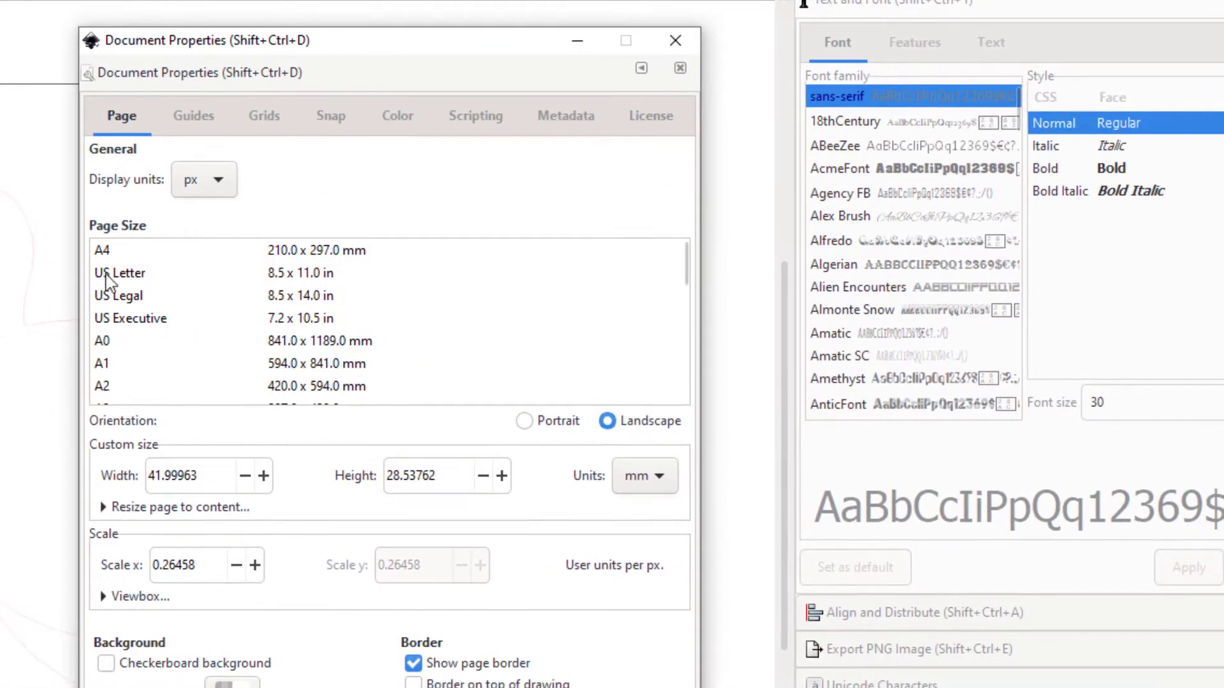
left_click(210, 181)
left_click(206, 97)
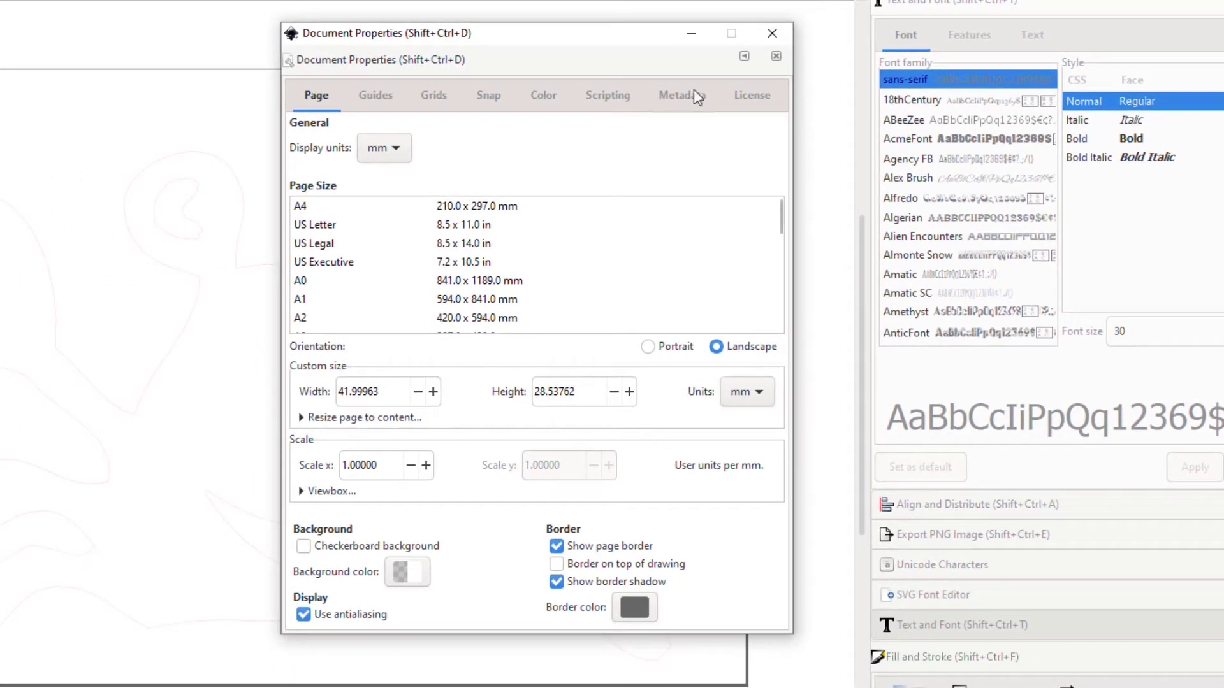
left_click(772, 33)
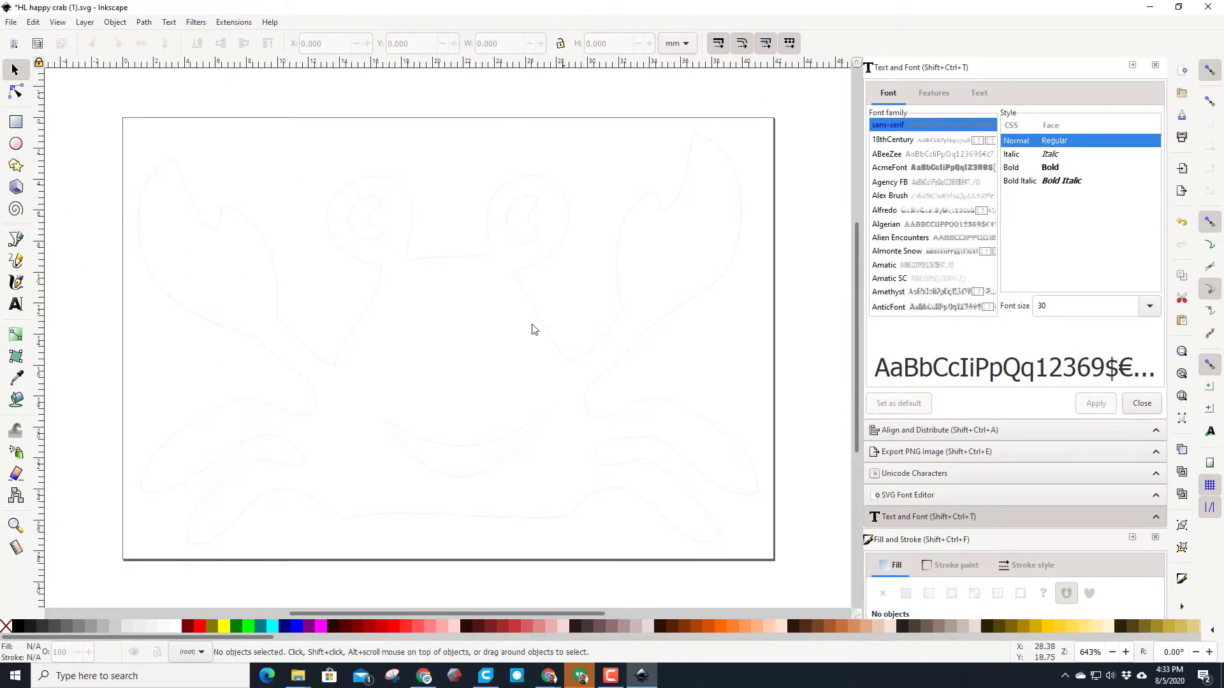
Set the crab path's stroke width to 0.25 mm
left_click(494, 201)
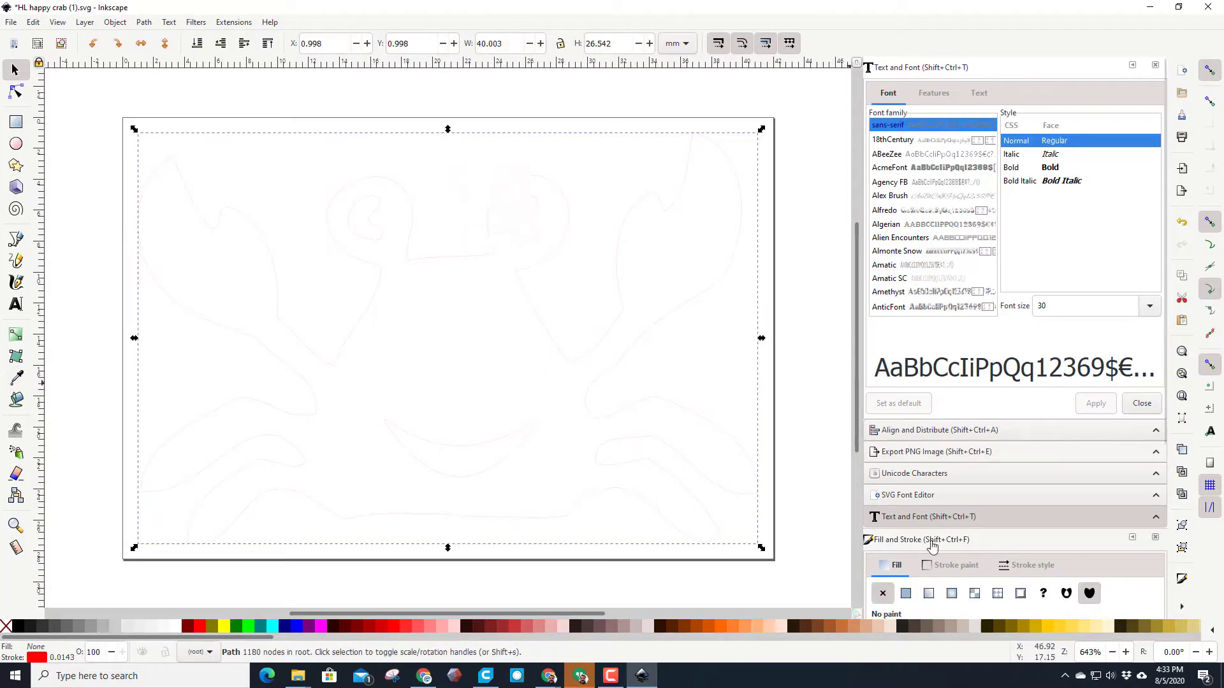
scroll(956, 542, "down", 5)
left_click(1022, 390)
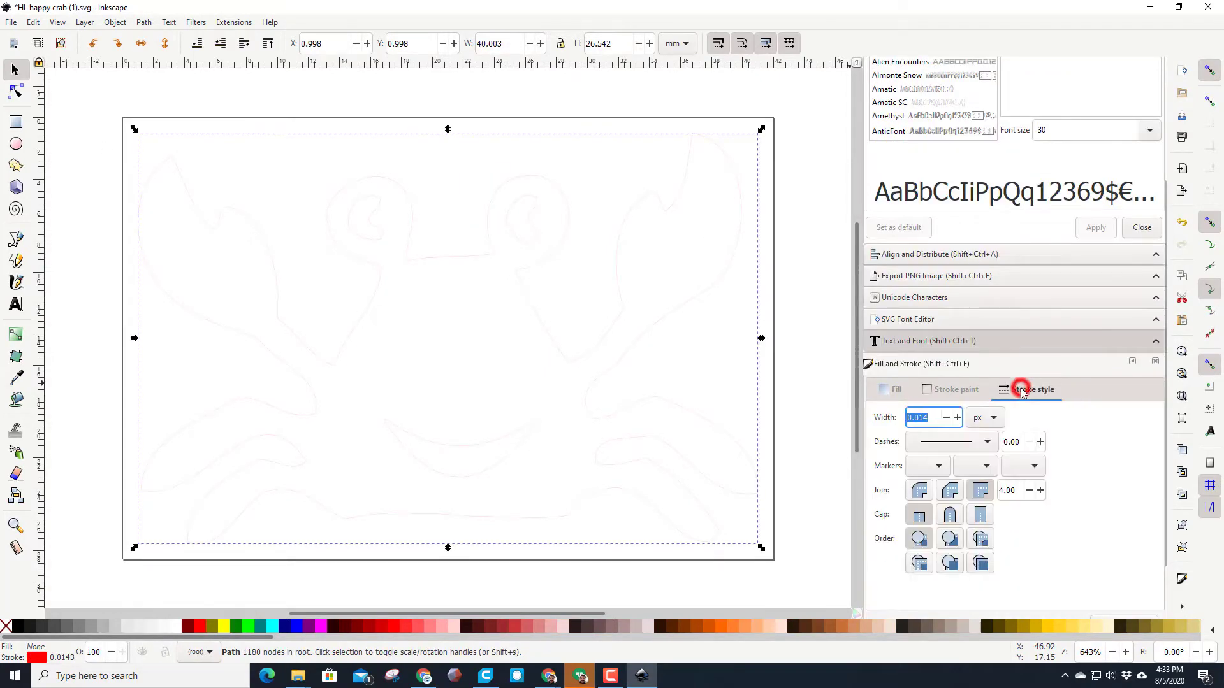
left_click(919, 418)
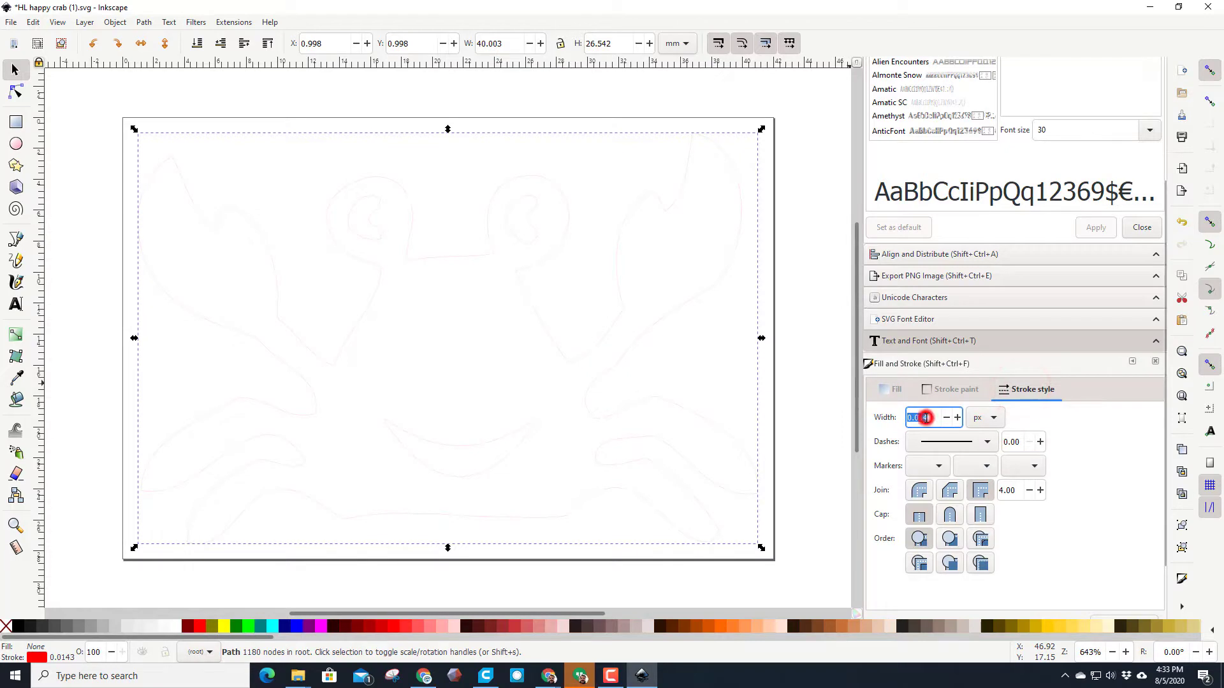
left_click(995, 419)
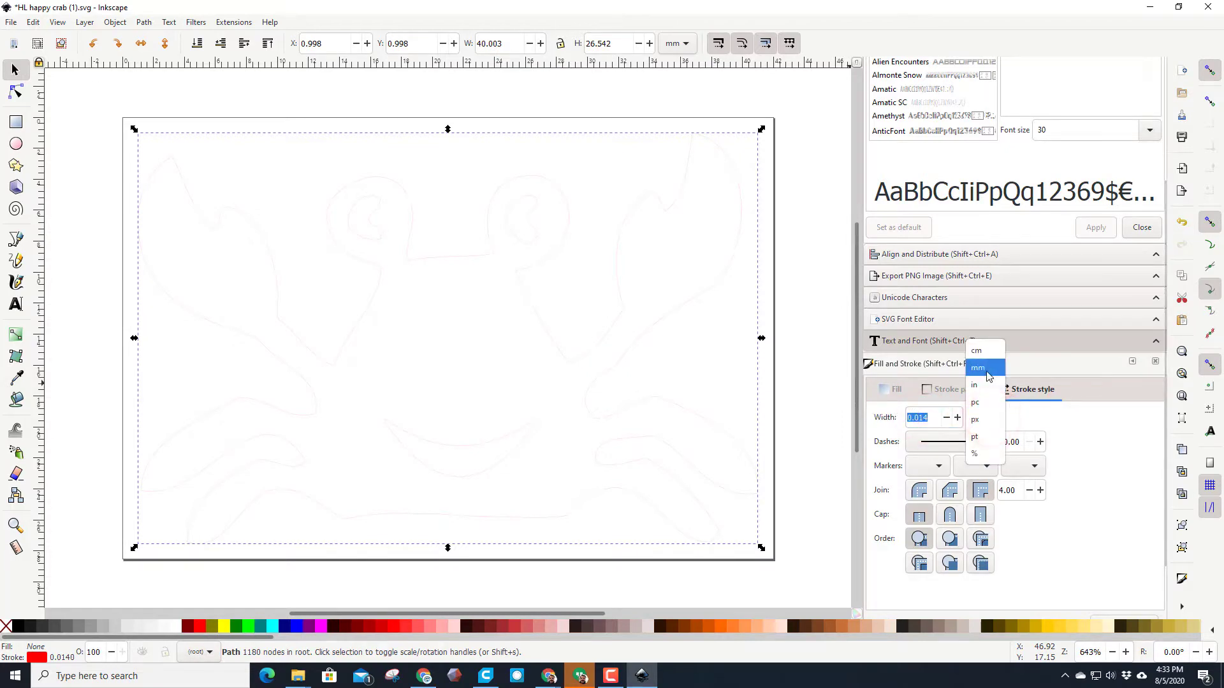
left_click(987, 376)
left_click(918, 417)
key("BackSpace")
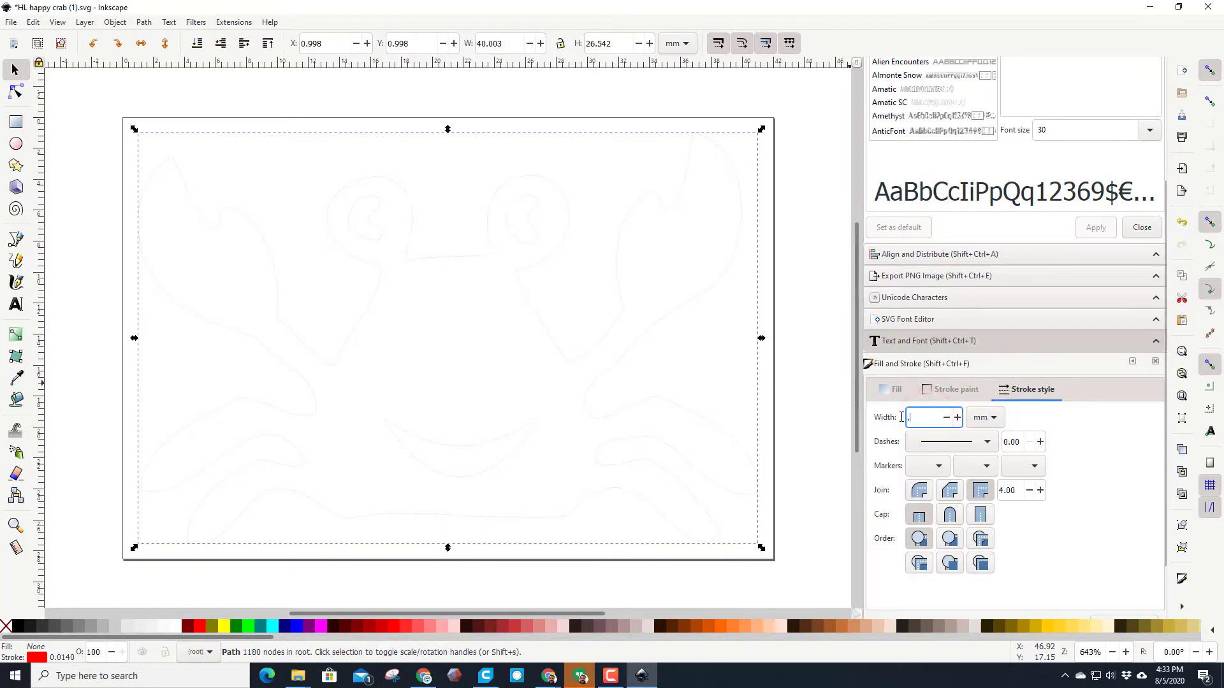
type("0.25")
key("Return")
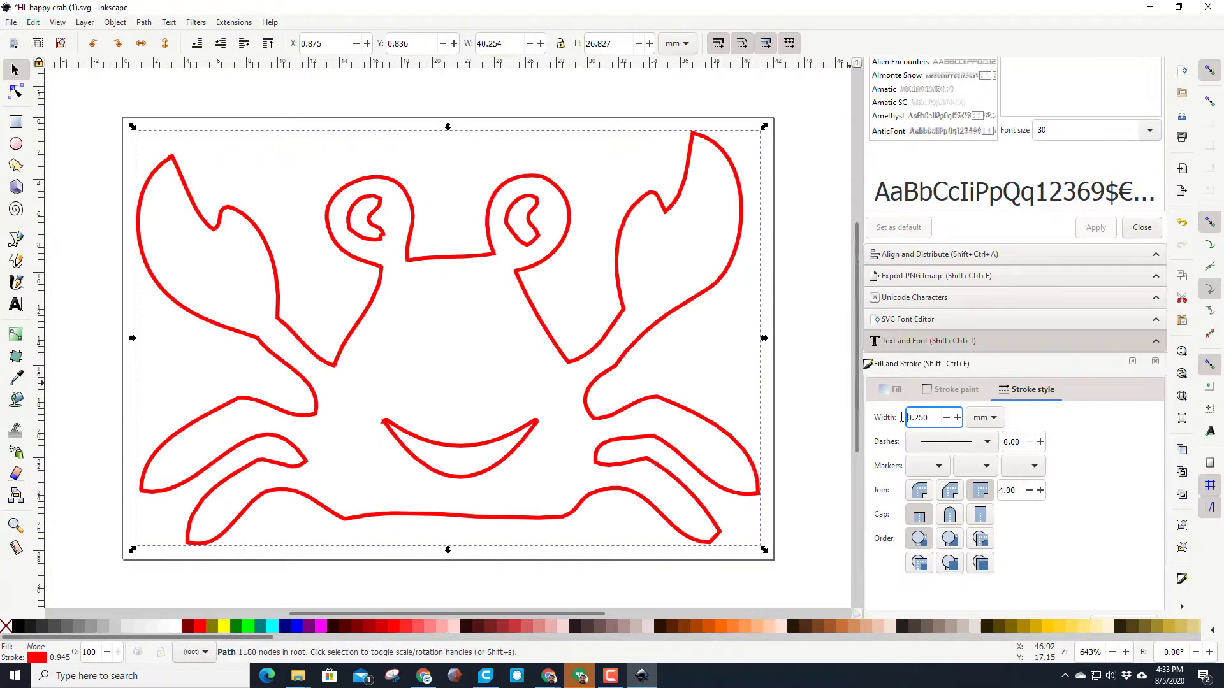
Show the crab path's nodes and reduce them with Simplify
left_click(16, 93)
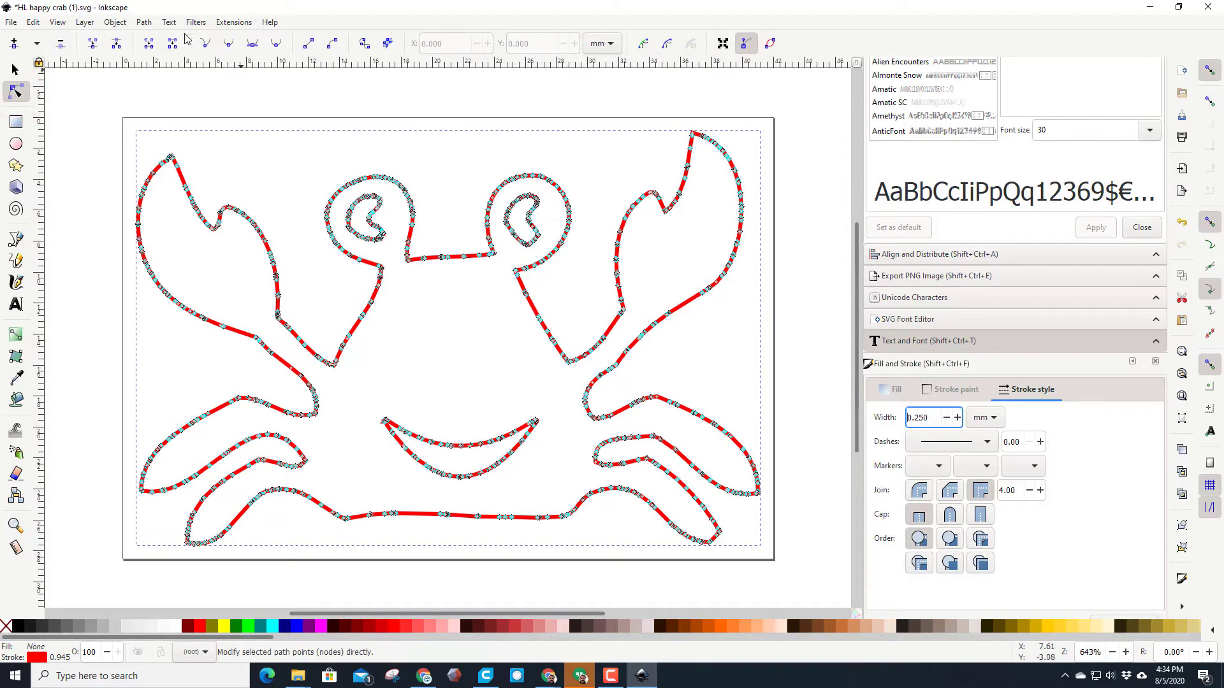
left_click(152, 23)
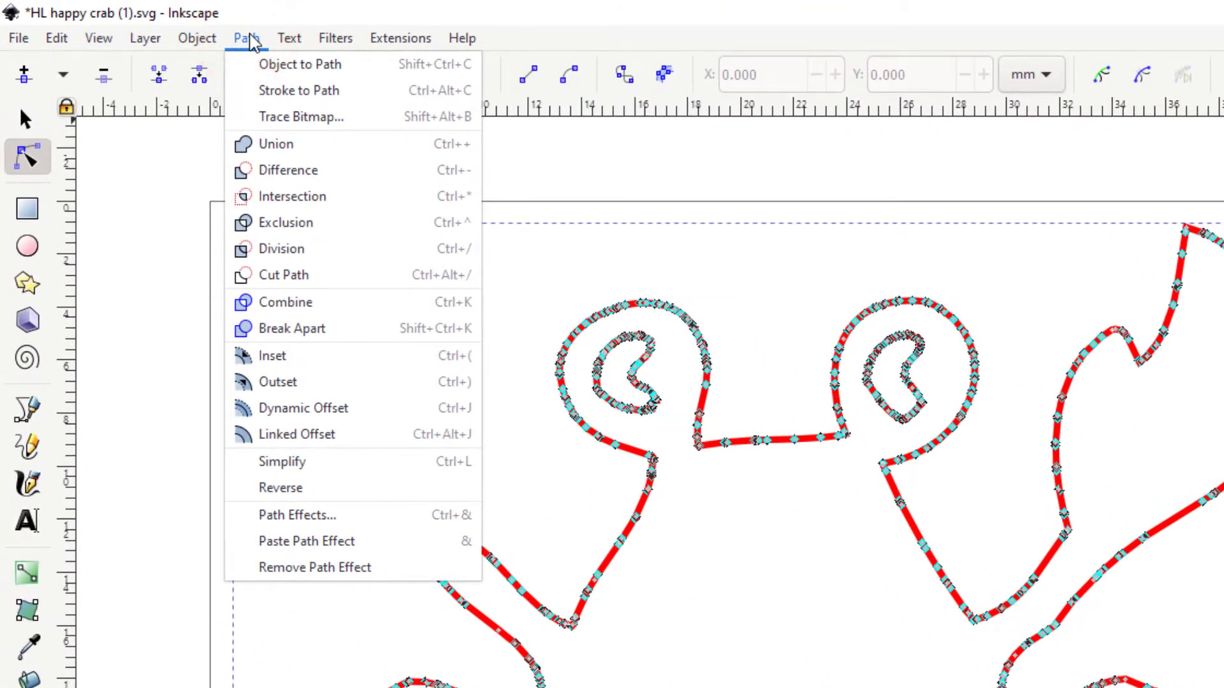
left_click(329, 464)
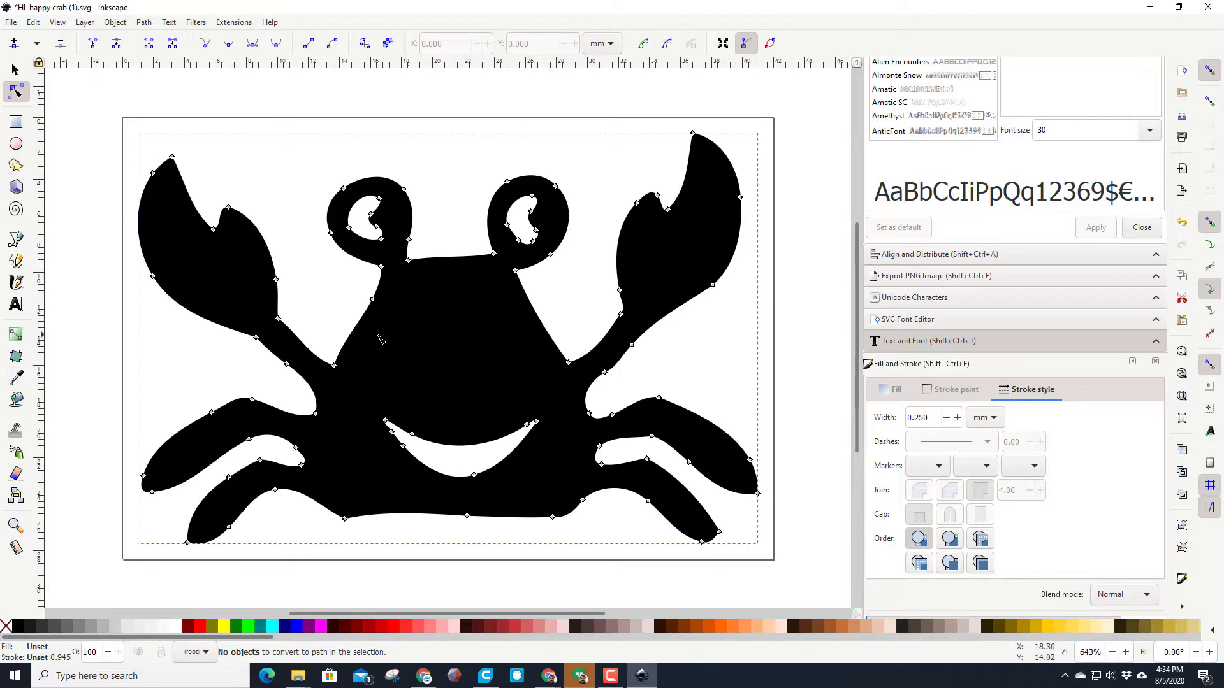
Remove the crab path's fill and set its stroke to red
left_click(8, 630)
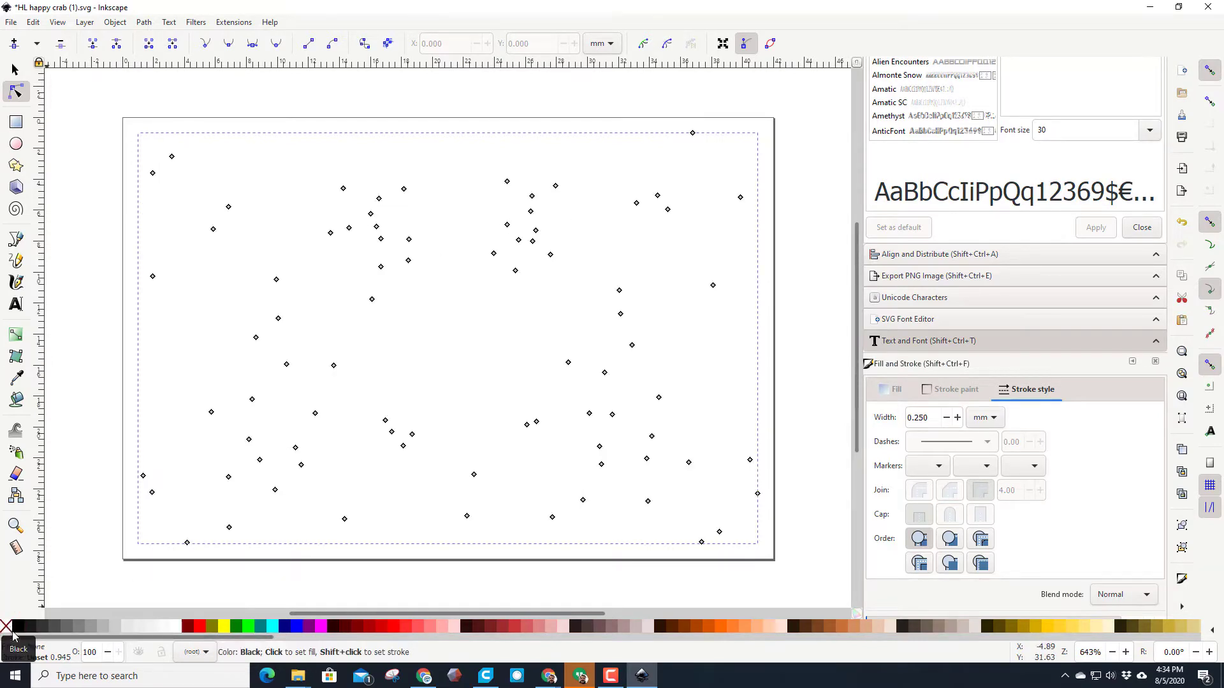
right_click(198, 628)
left_click(233, 569)
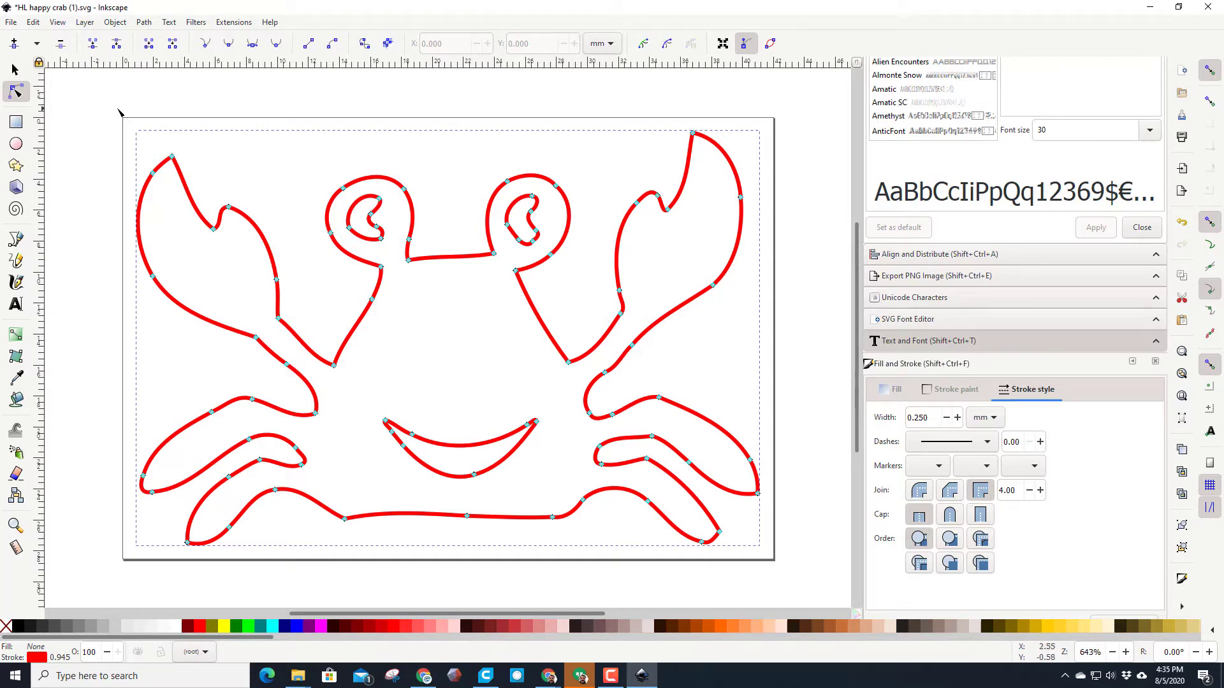
Break the crab path apart so the body, inner eye shapes and smile are separate paths
left_click(15, 67)
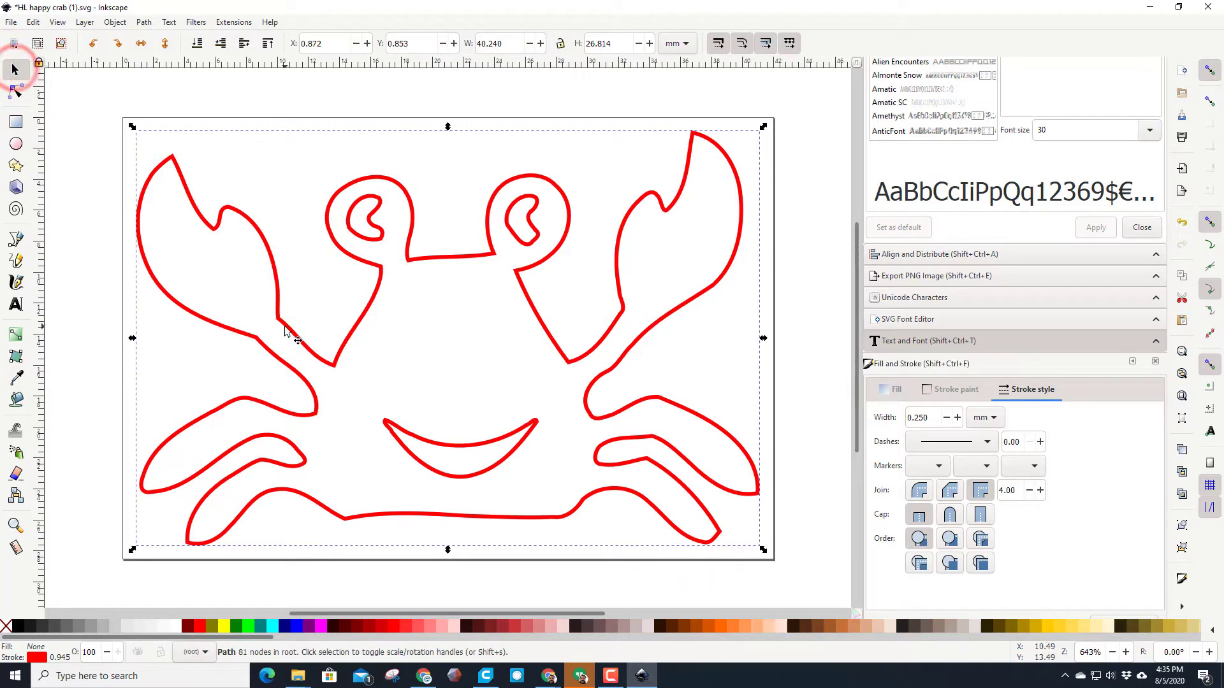
left_click(142, 24)
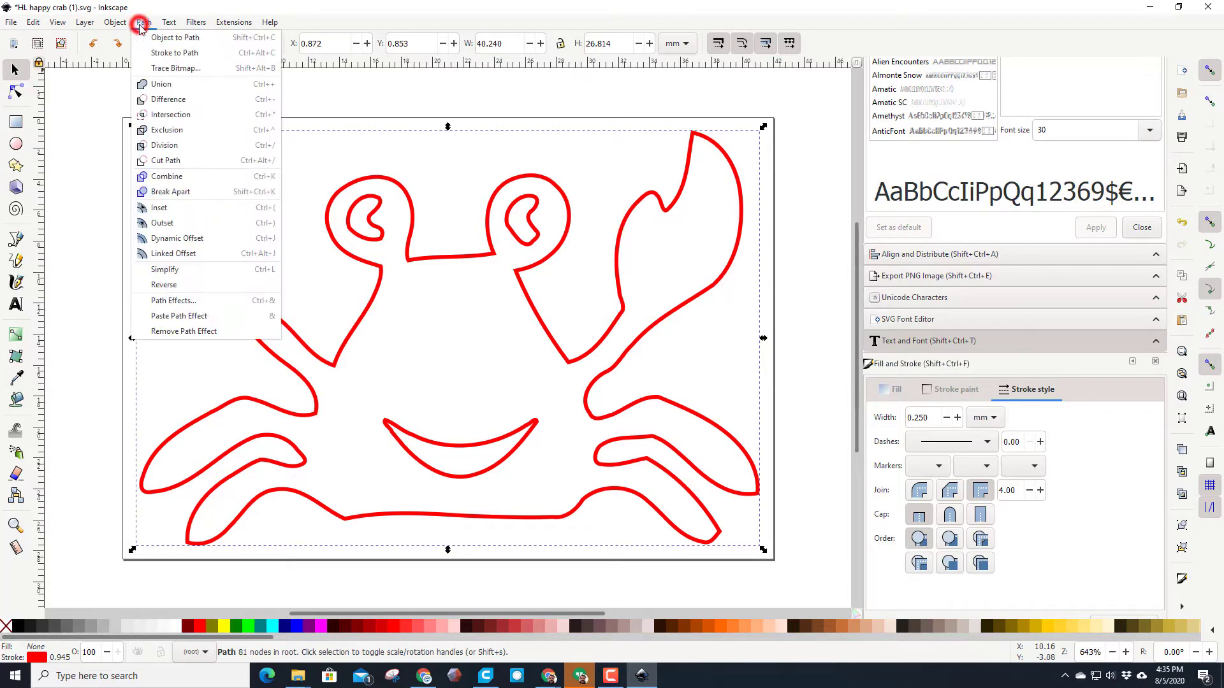
left_click(181, 192)
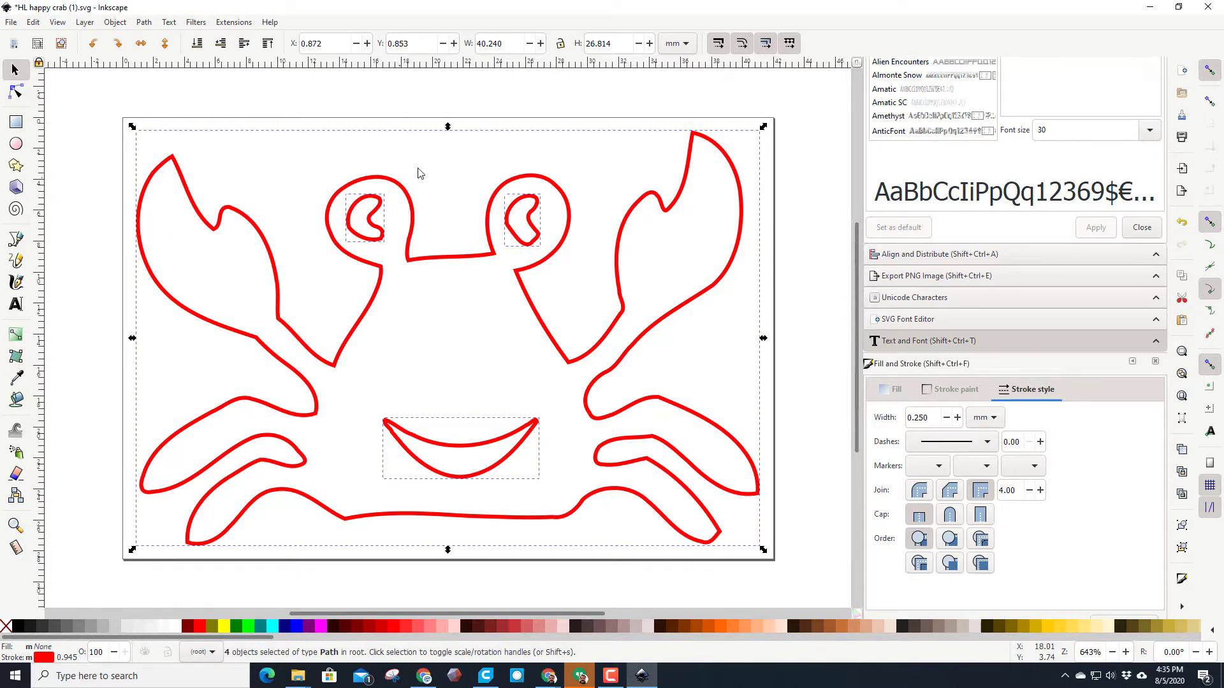
Select the two inner eye shapes and the smile without the body outline and set their stroke to fuchsia
left_click(437, 164)
left_click(376, 218, "shift")
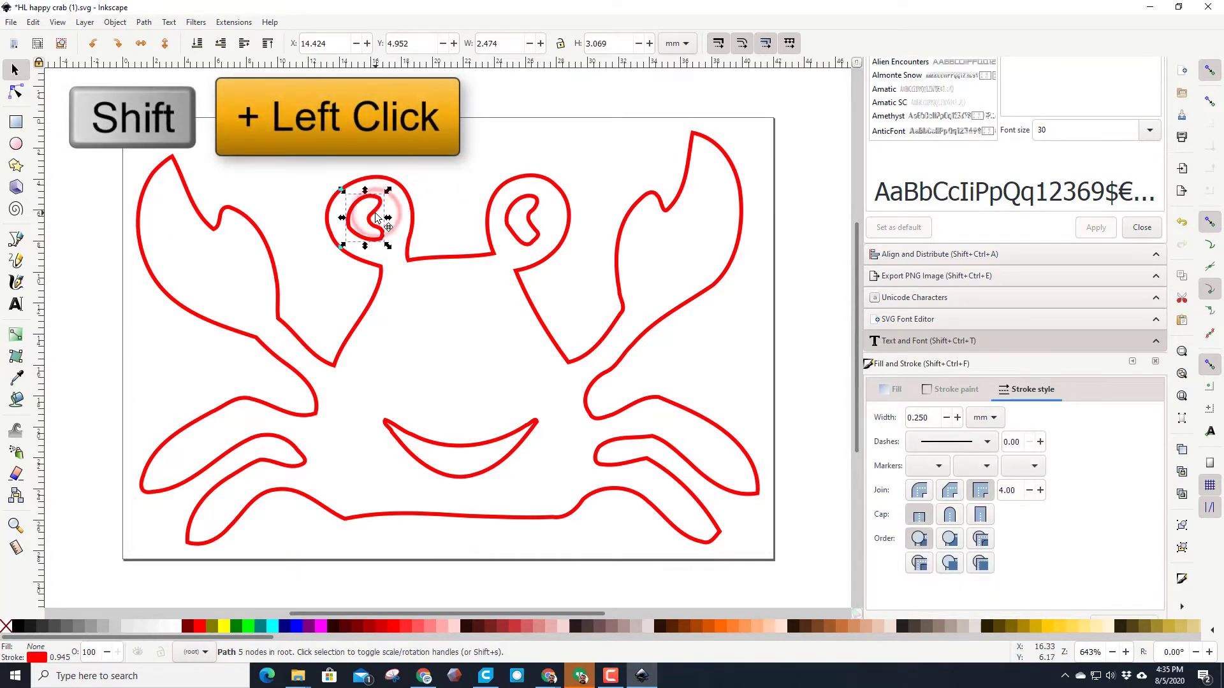
left_click(513, 233, "shift")
left_click(482, 446, "shift")
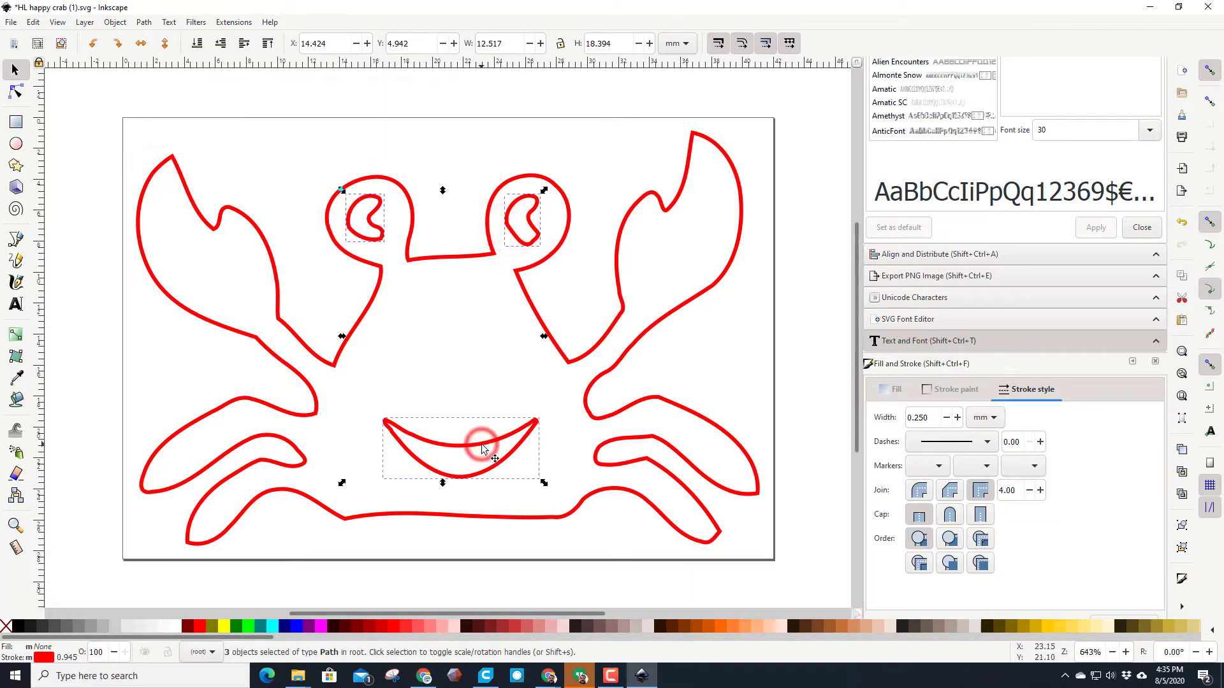
right_click(319, 628)
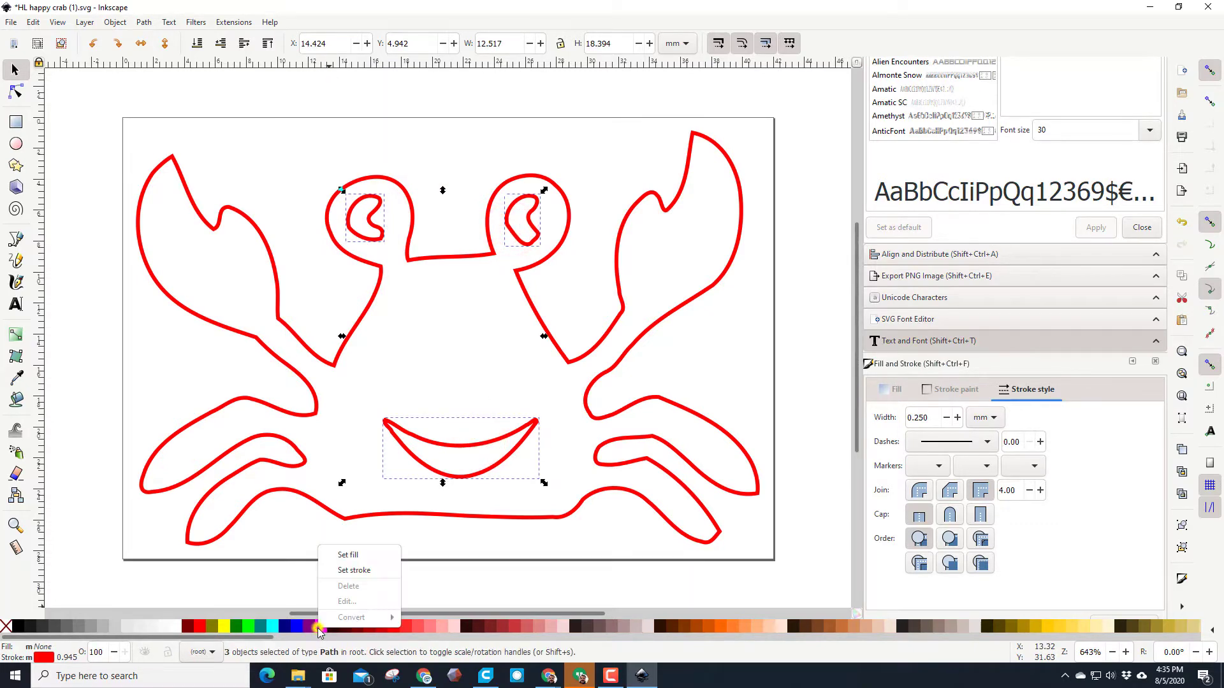
left_click(350, 570)
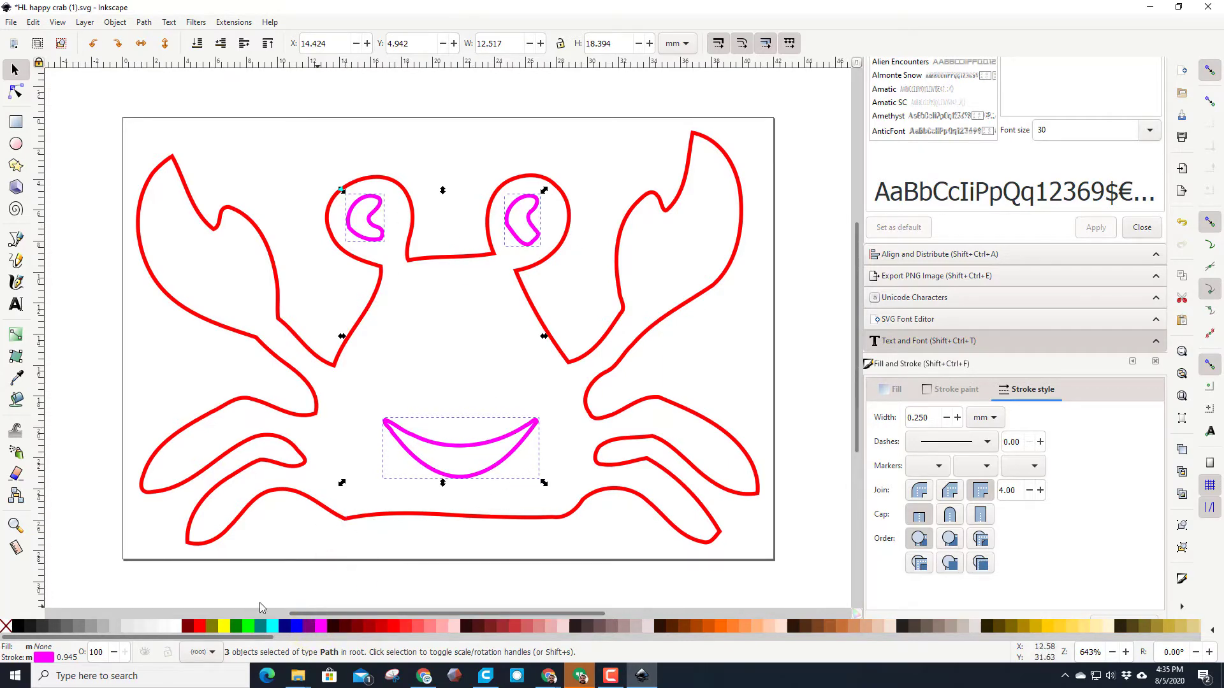
Fill the inner eye shapes and the smile with fuchsia and remove their stroke
left_click(319, 627)
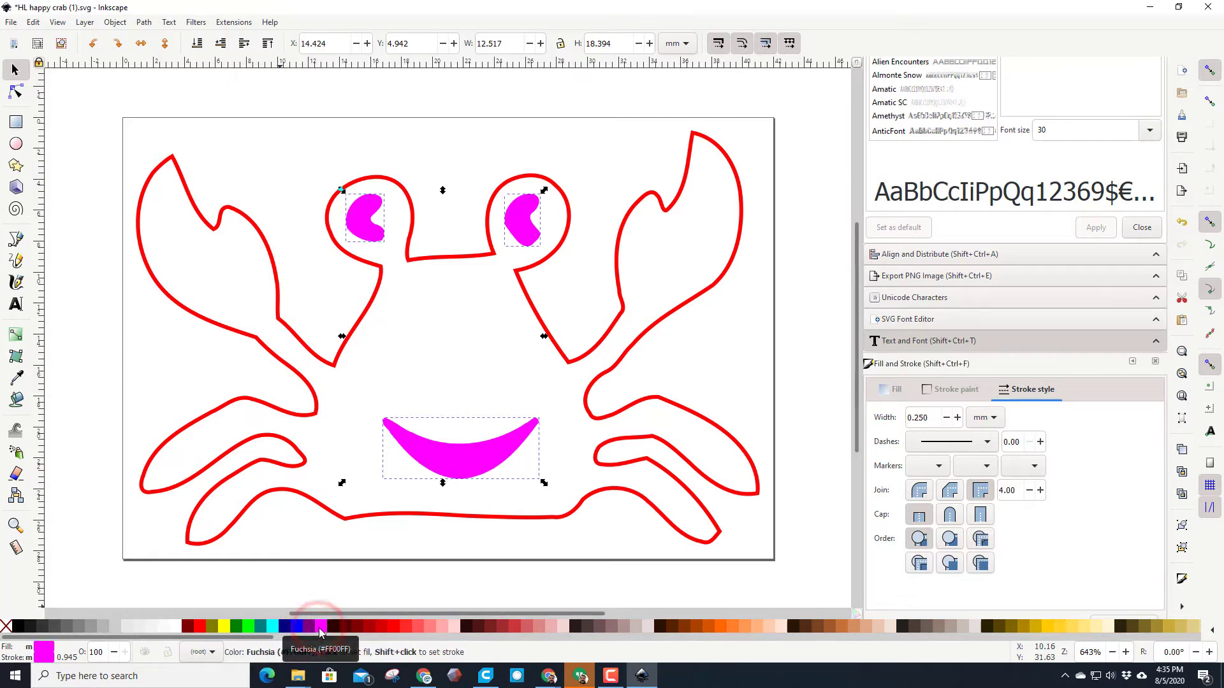
right_click(5, 629)
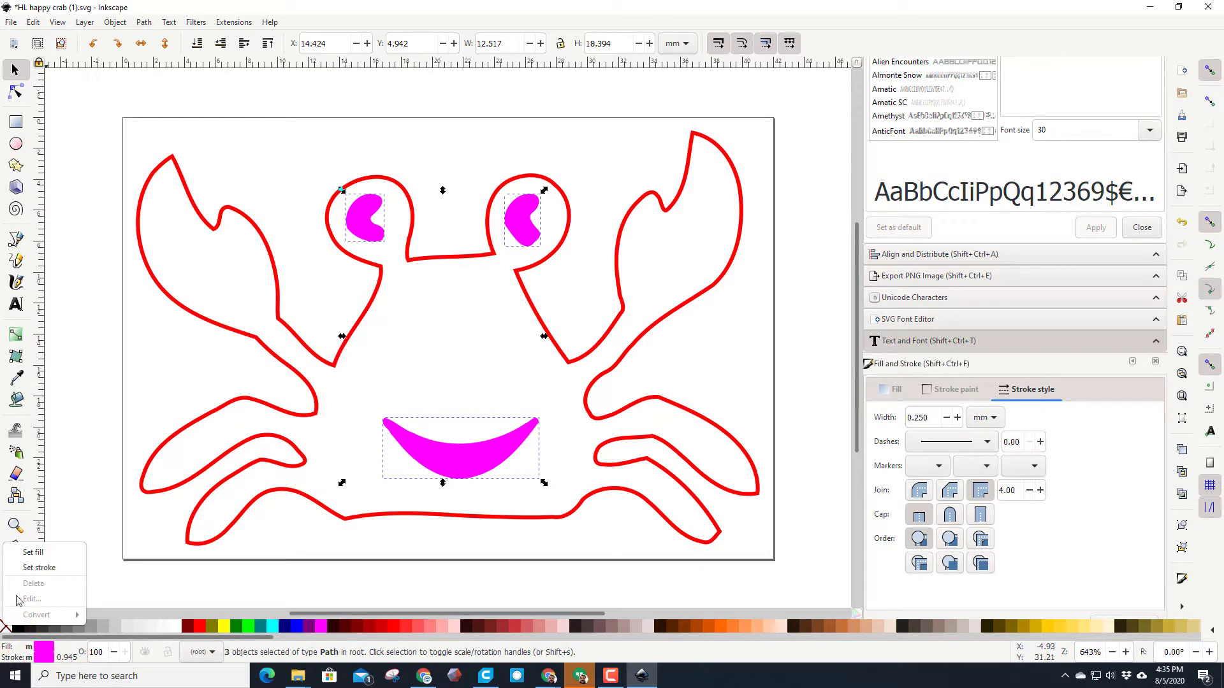
left_click(39, 568)
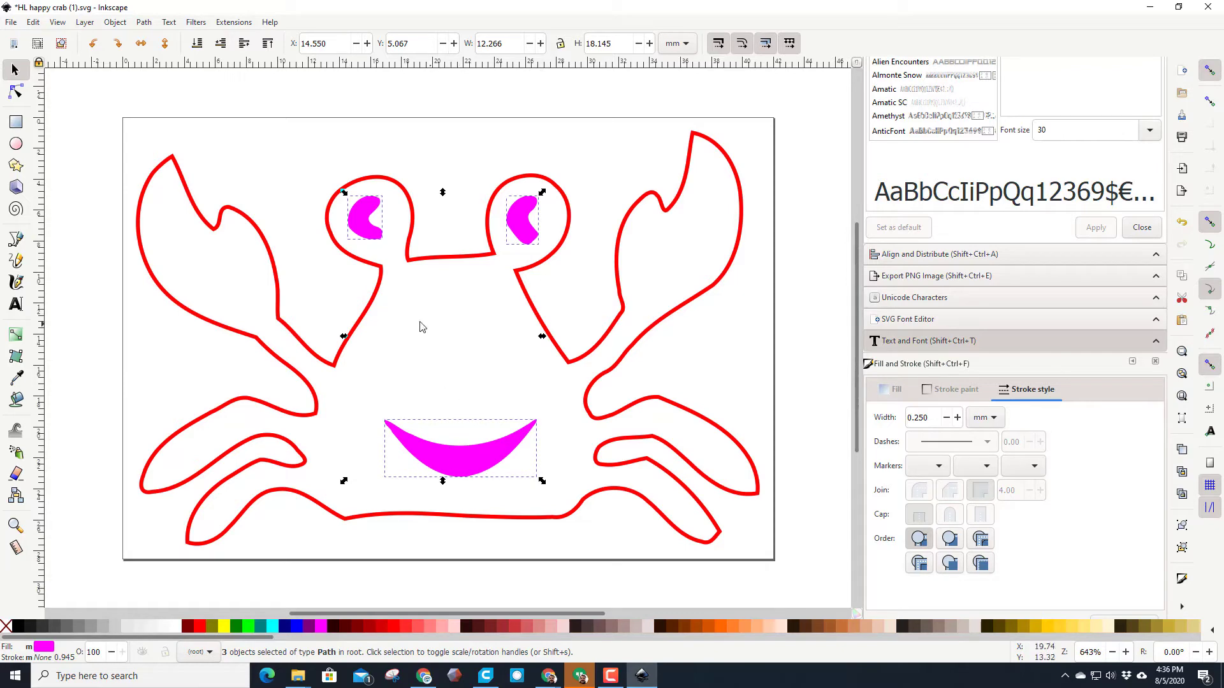
Enlarge the red crab body outline with Outset
left_click(308, 350)
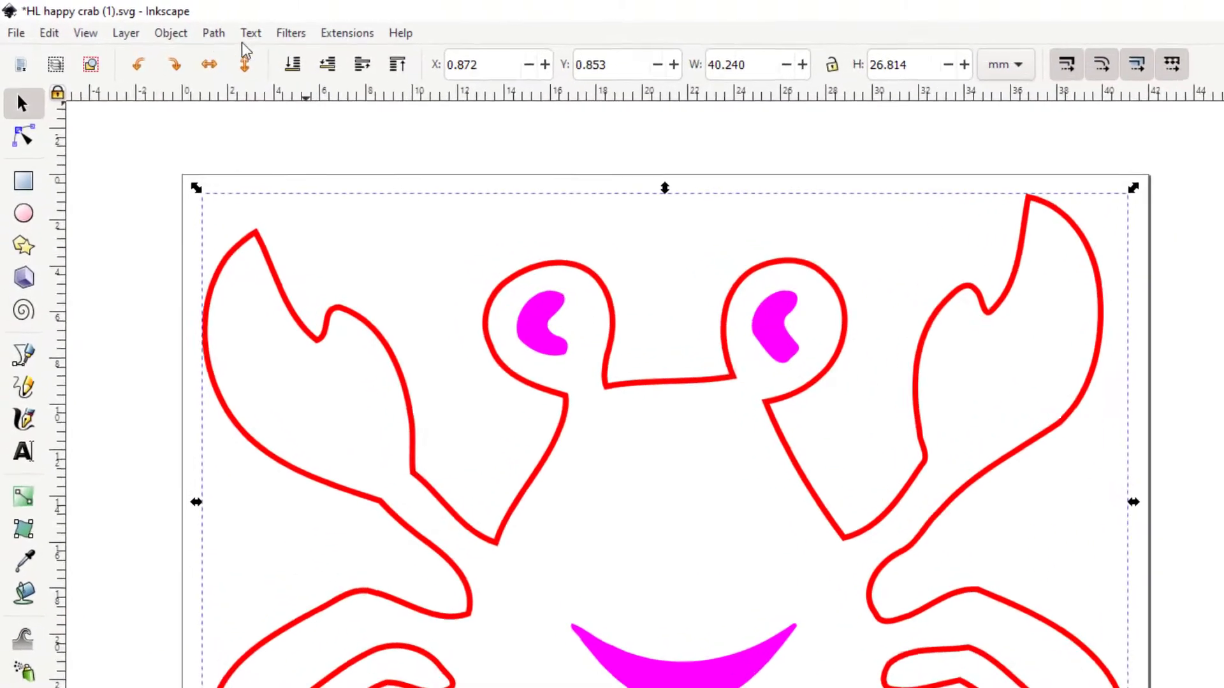
left_click(144, 22)
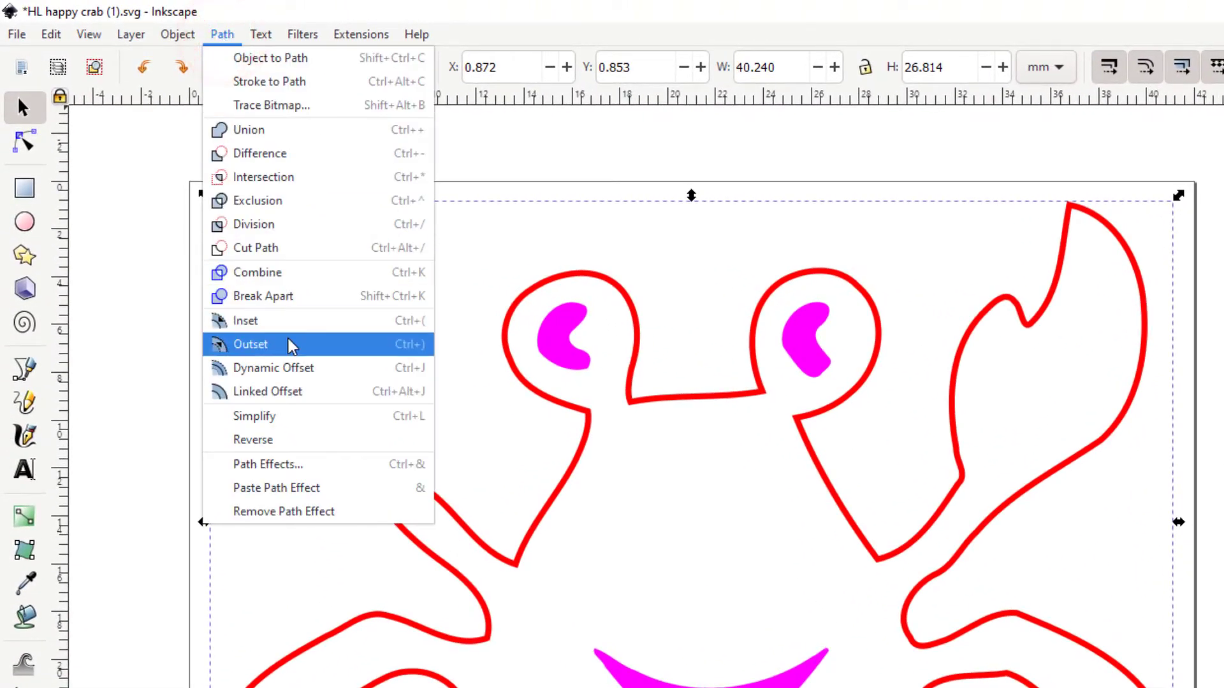
left_click(275, 345)
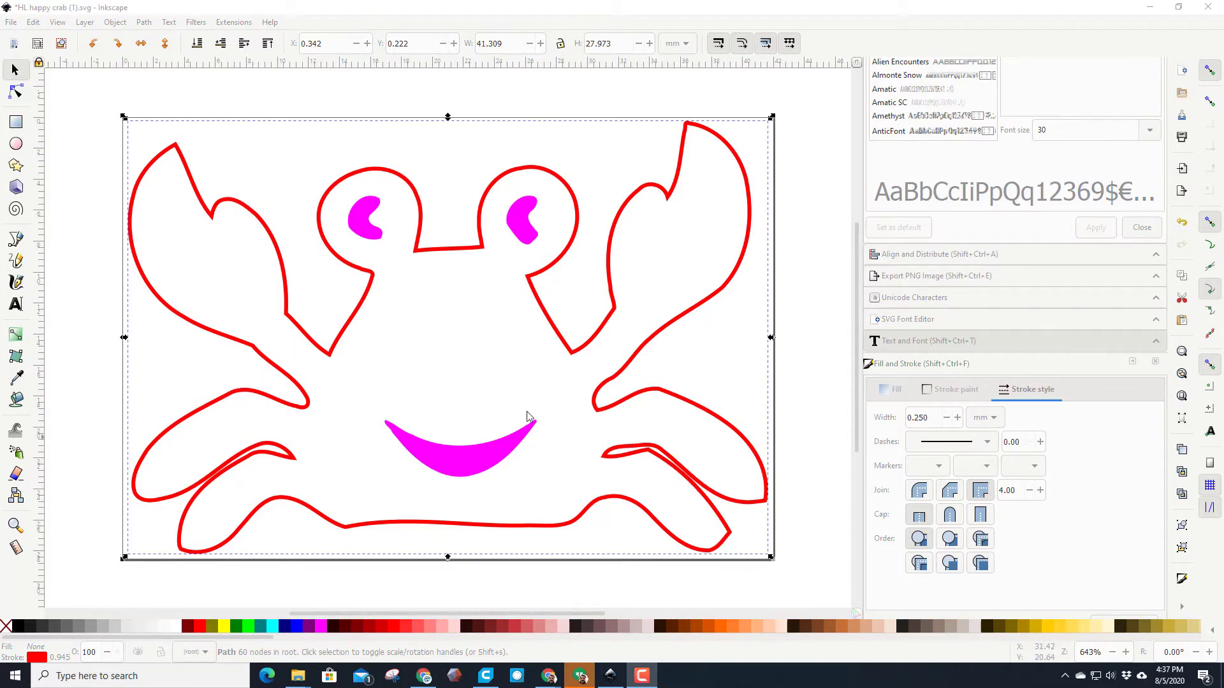
Reshape the lower edge of the narrow gap between the legs on both sides of the crab by moving its nodes and handles
left_click(14, 95)
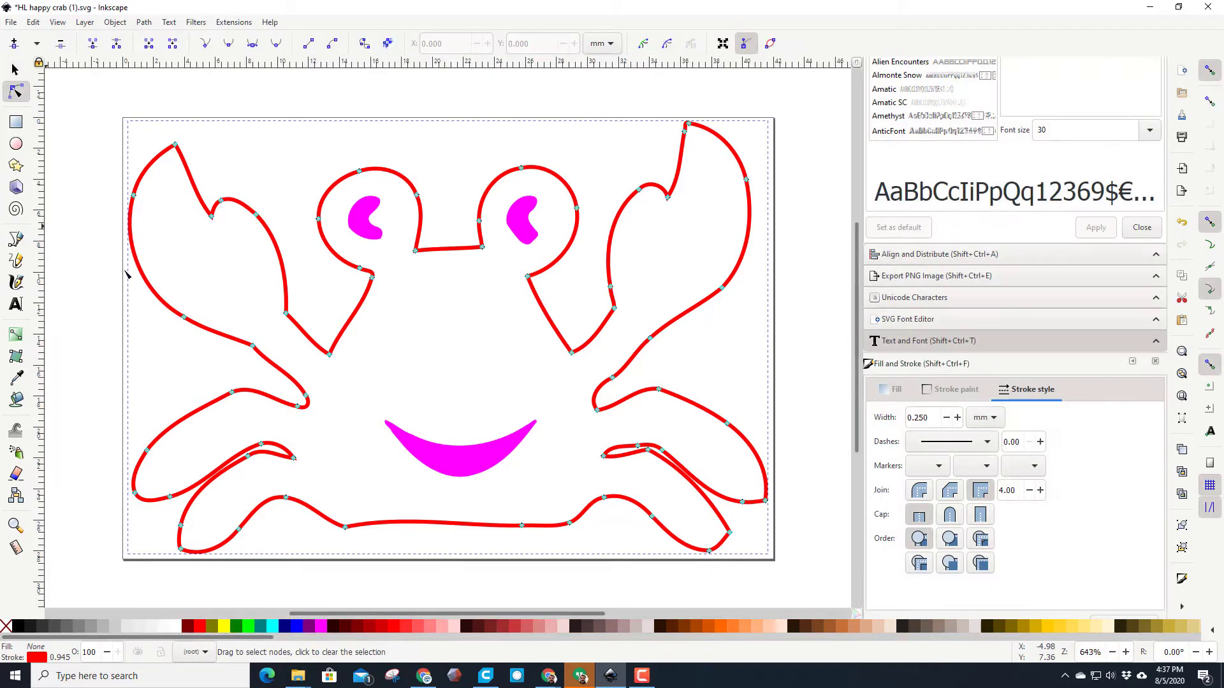
left_click(250, 459)
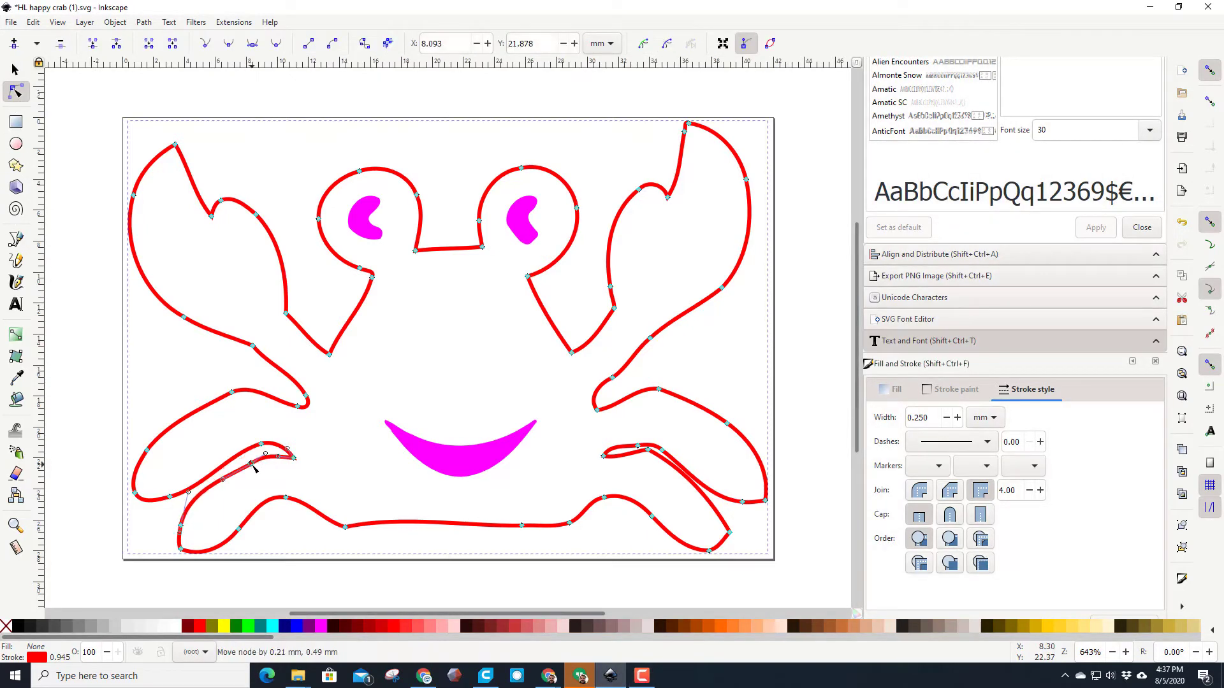
left_click_drag(189, 498, 204, 500)
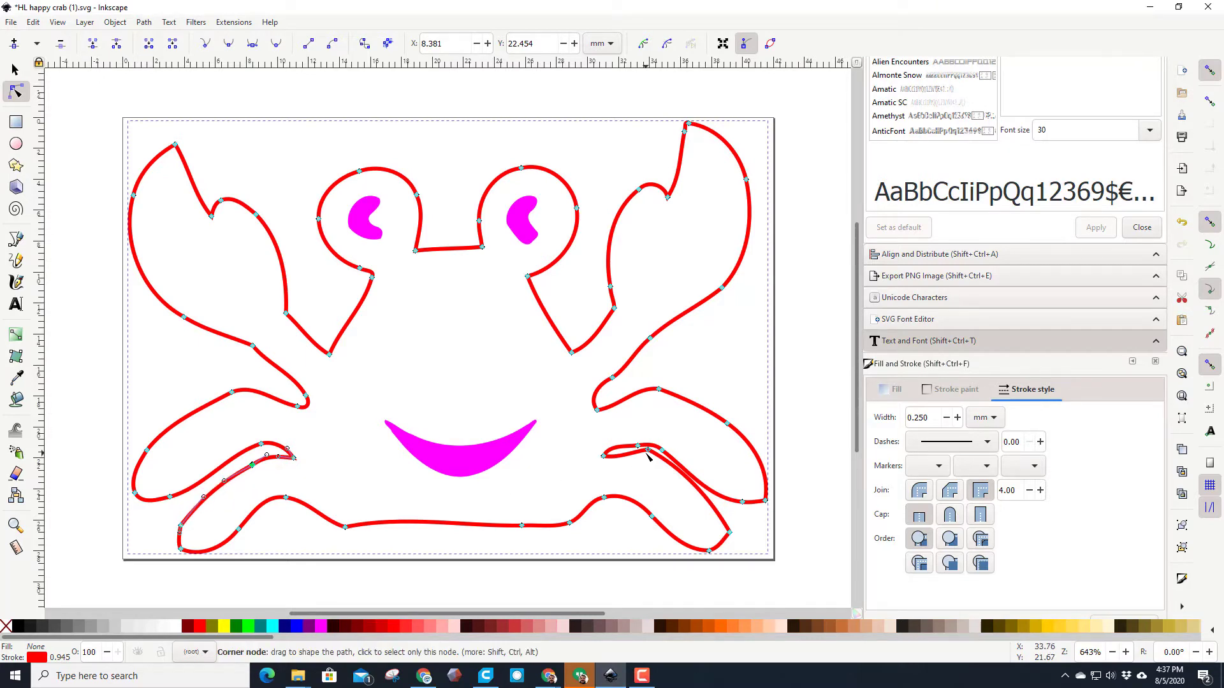
left_click_drag(649, 453, 651, 468)
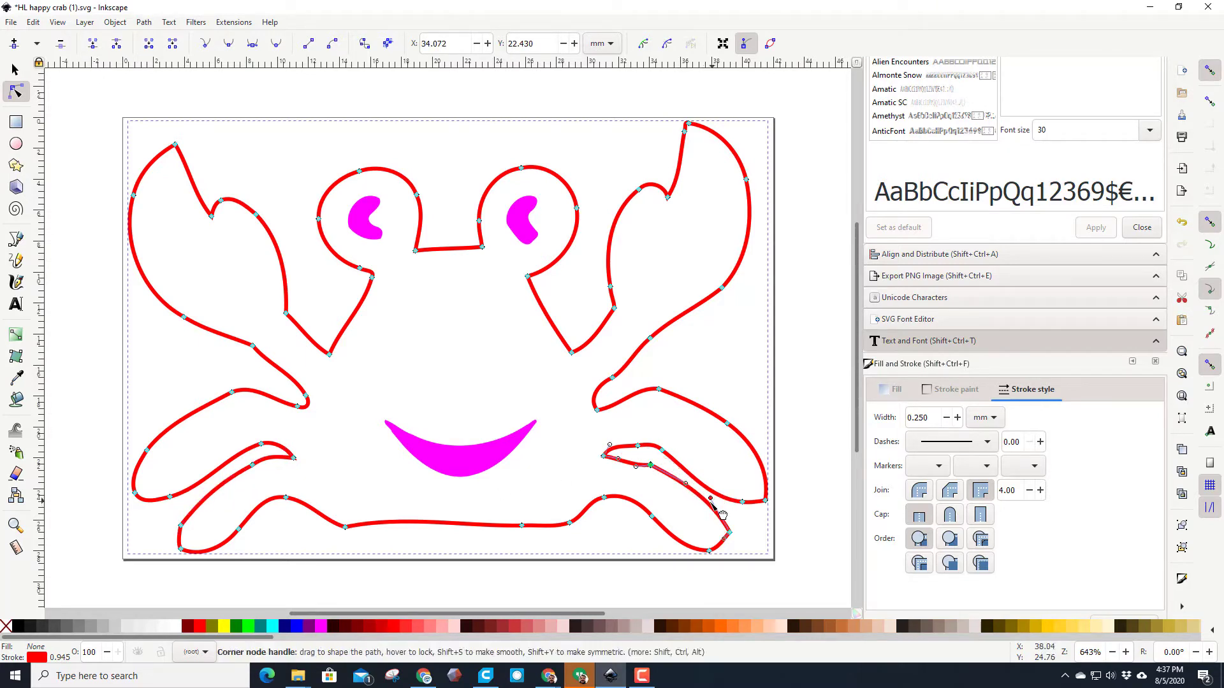
left_click_drag(711, 518, 716, 509)
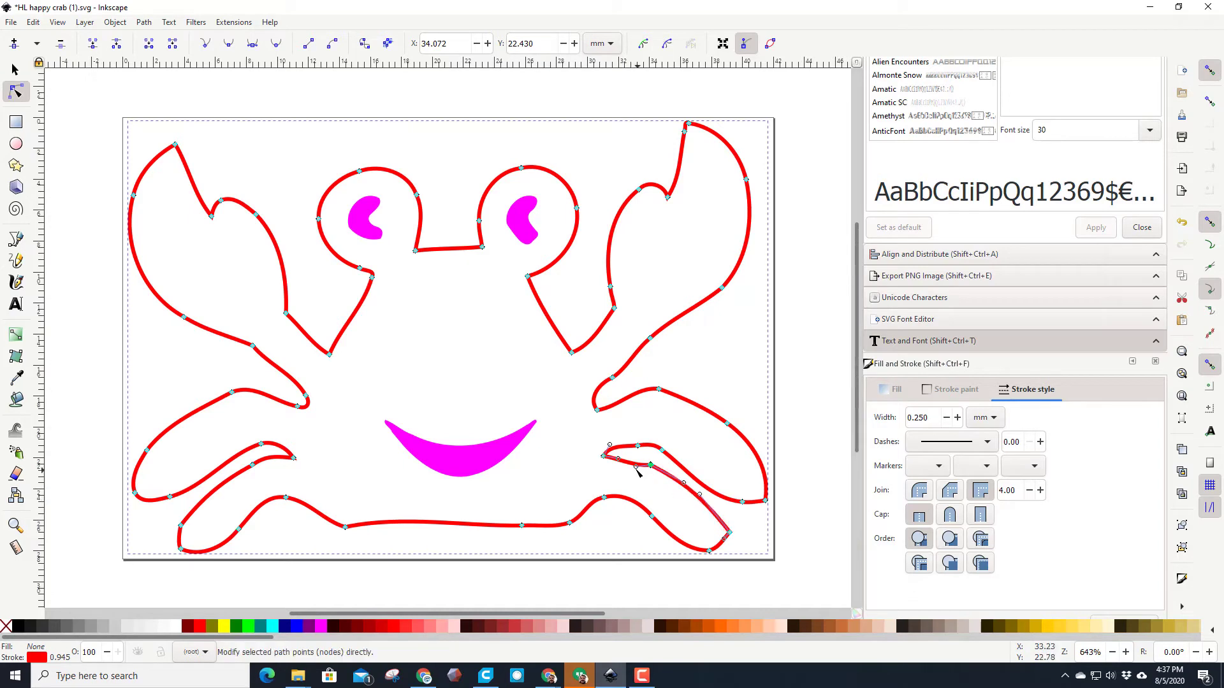
left_click_drag(619, 460, 618, 461)
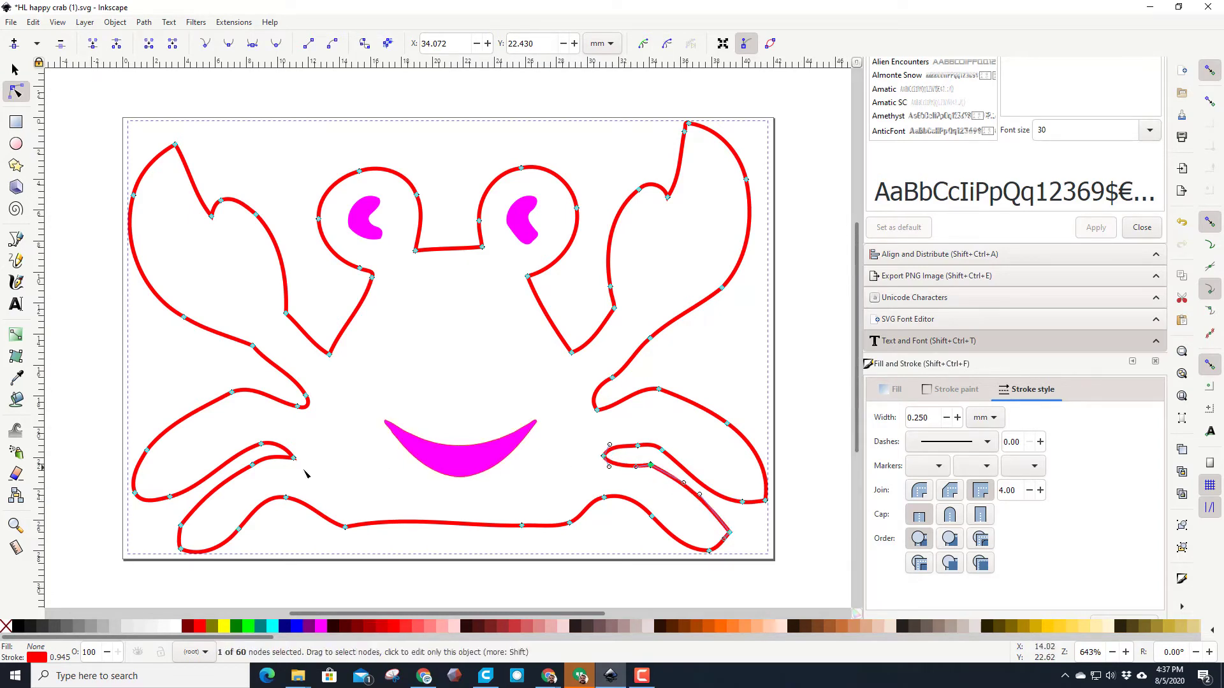
Widen the leg gaps further by moving the left gap's inner tip toward the body and both upper-edge nodes upward
left_click_drag(295, 458, 301, 459)
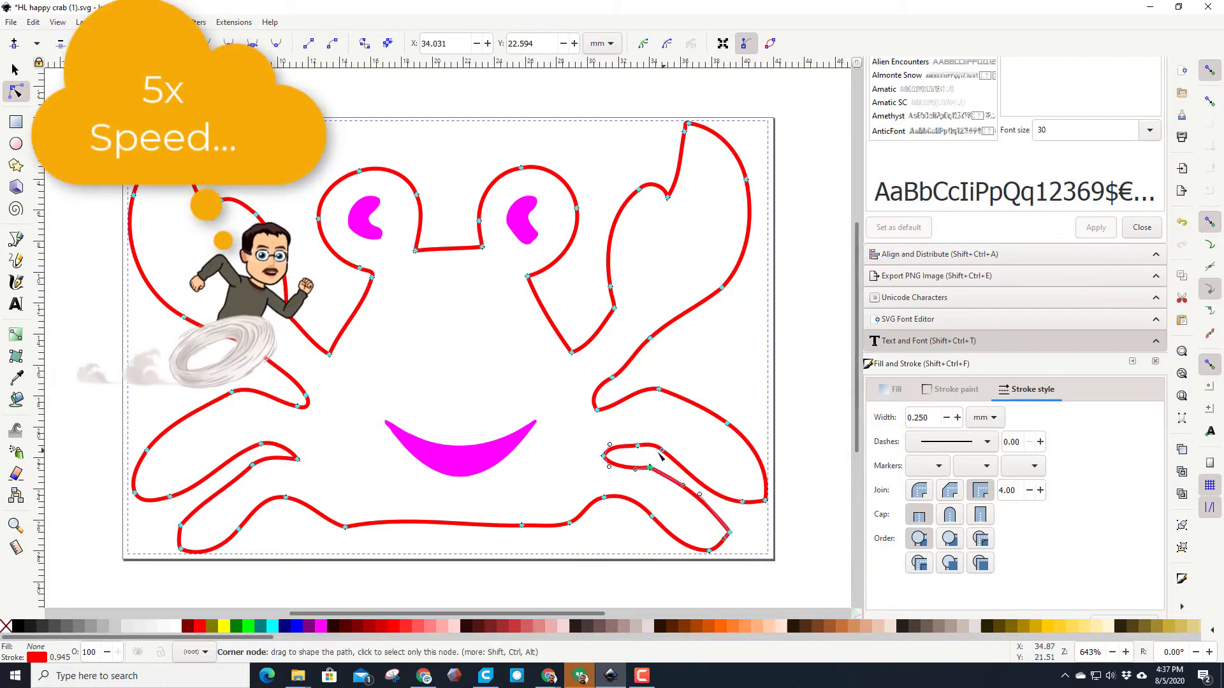
left_click_drag(663, 451, 671, 443)
left_click_drag(261, 444, 252, 438)
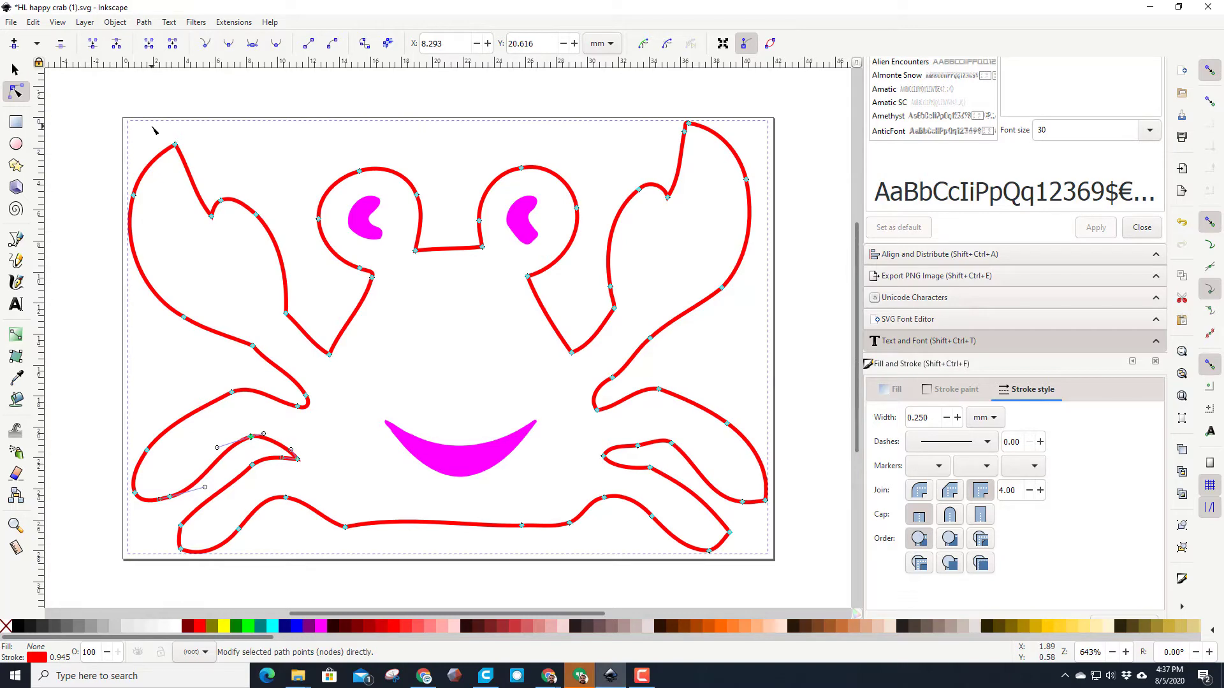
Save the drawing as a new file named HL happy crab2.svg in the keychains folder
left_click(11, 21)
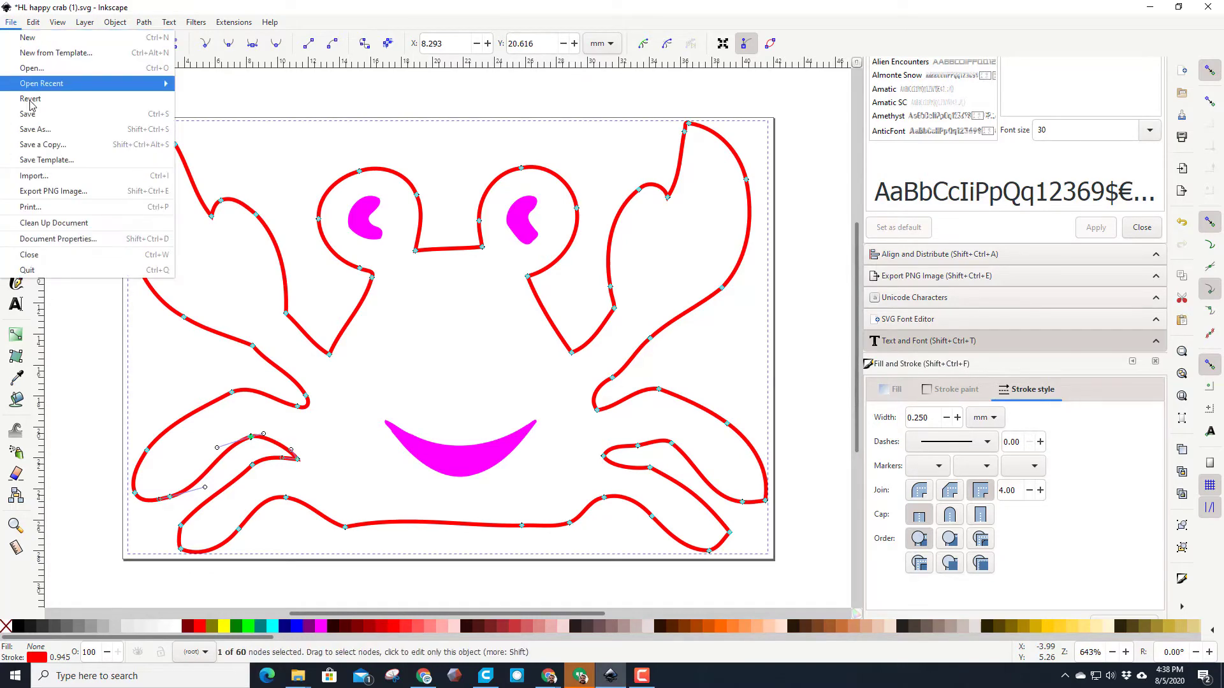
left_click(38, 129)
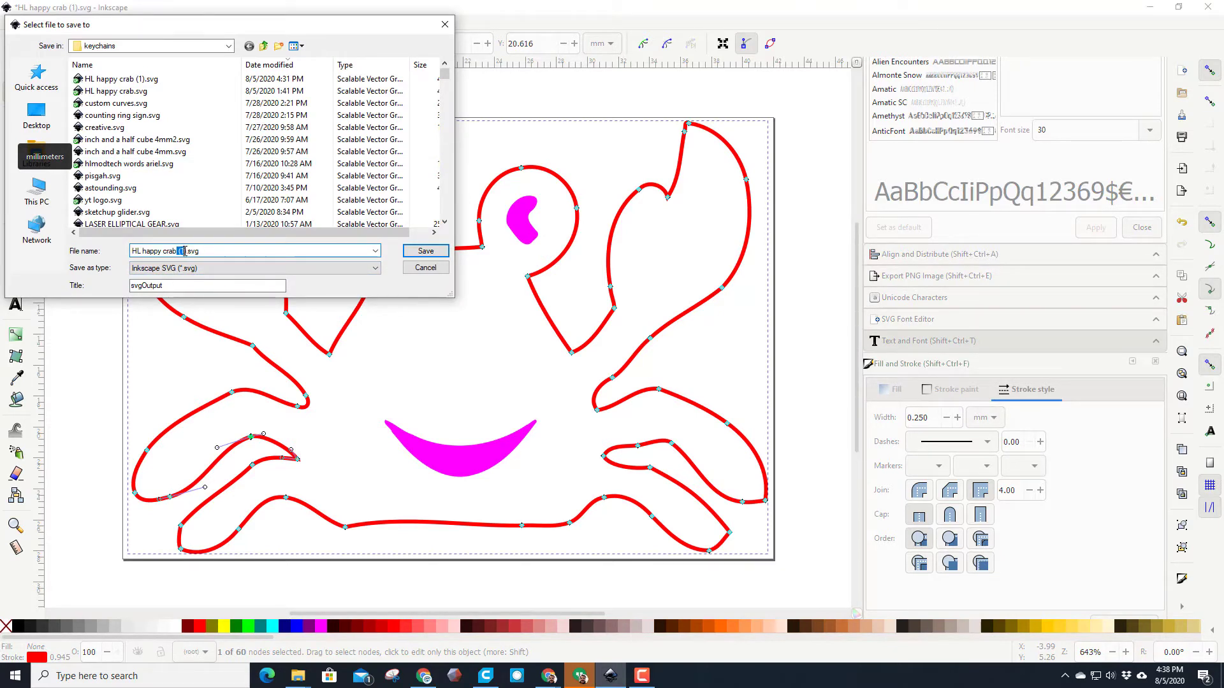
left_click(411, 252)
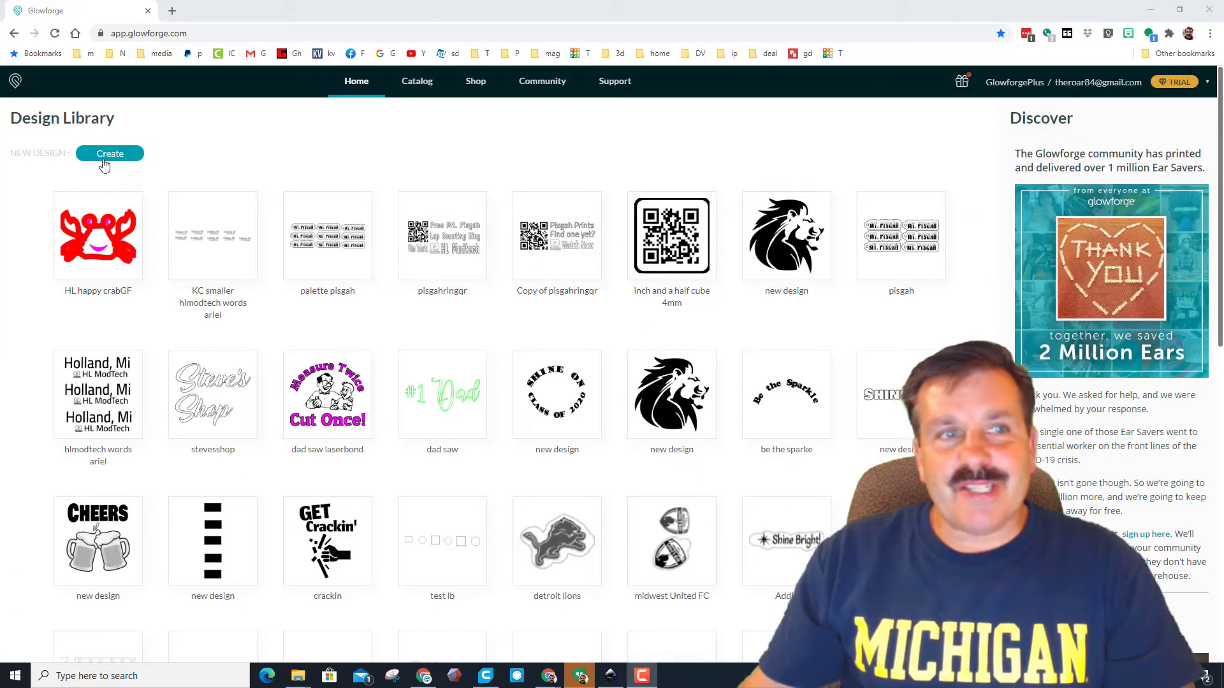
Switch to the Glowforge app, create a new blank design and upload HL happy crab2.svg into it
left_click(105, 161)
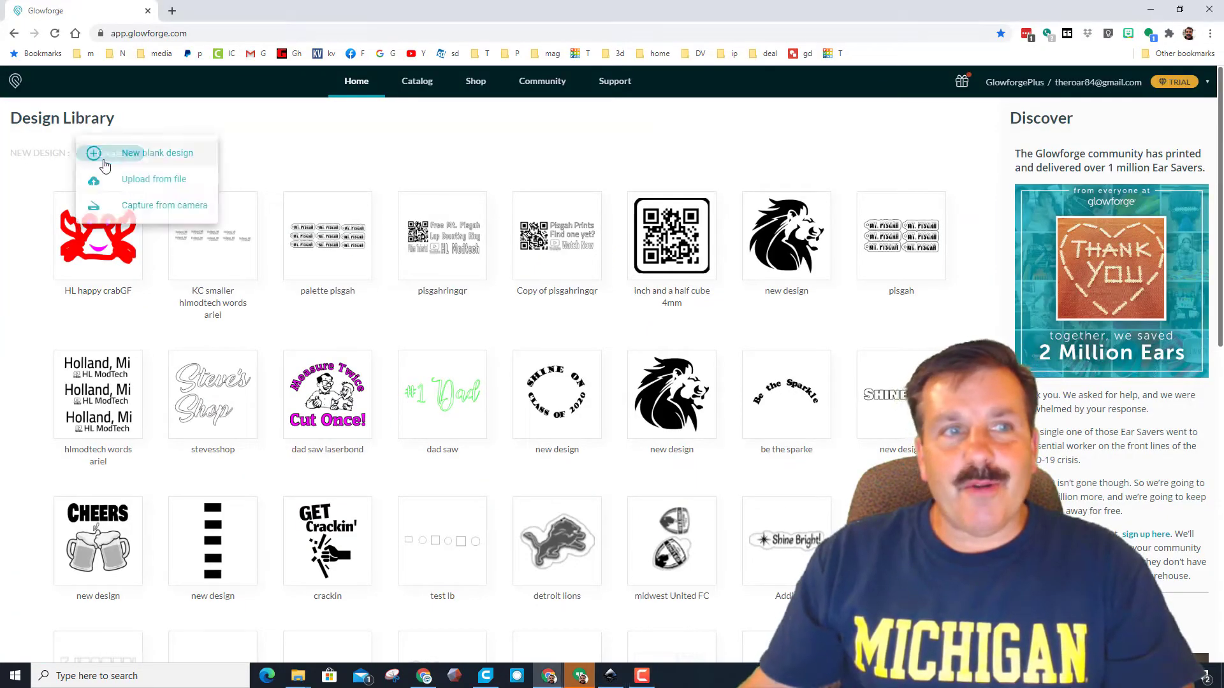
left_click(161, 154)
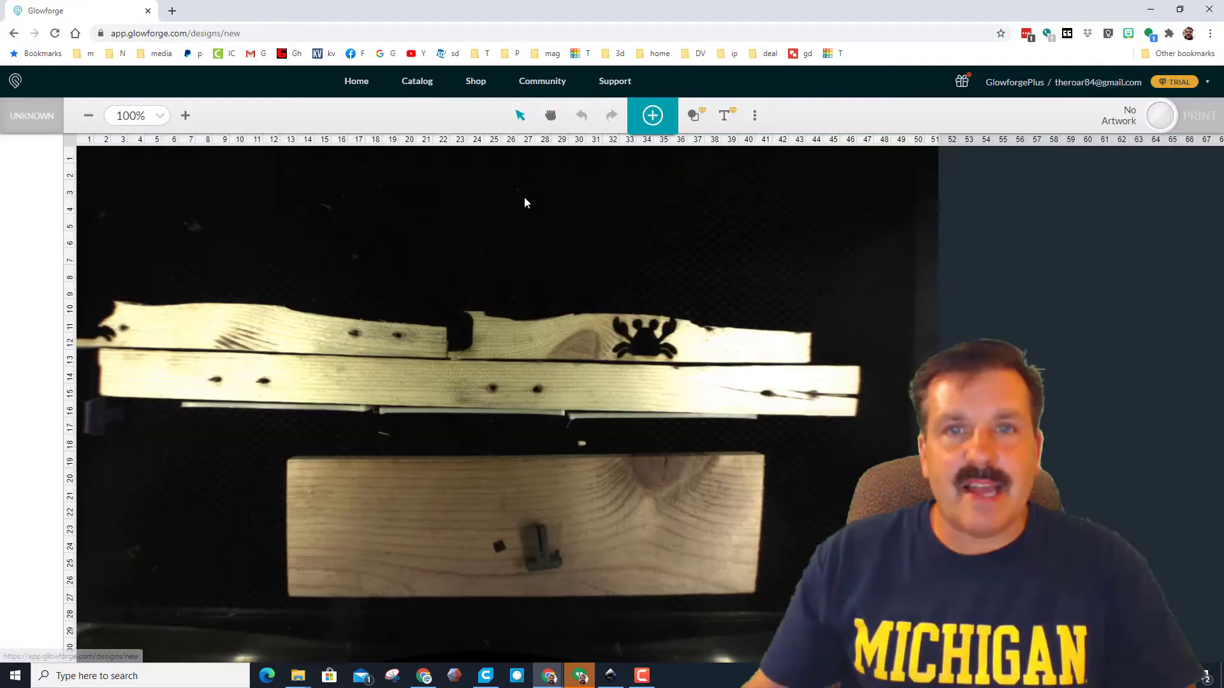
left_click(652, 116)
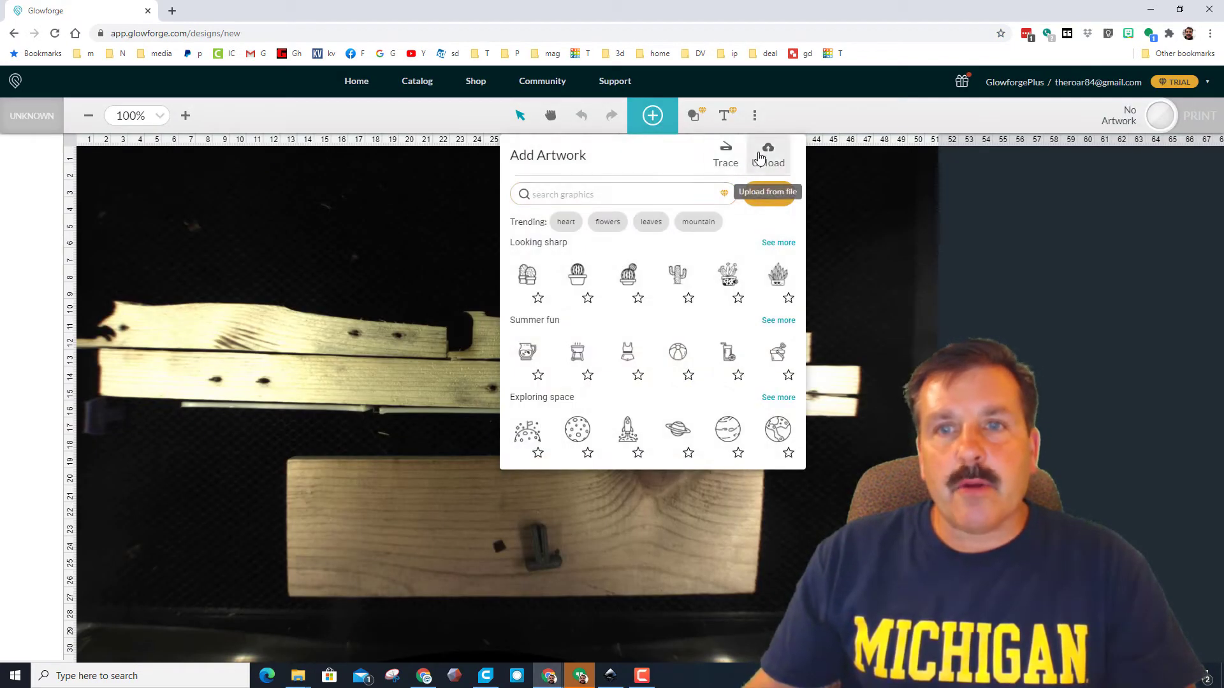
left_click(769, 161)
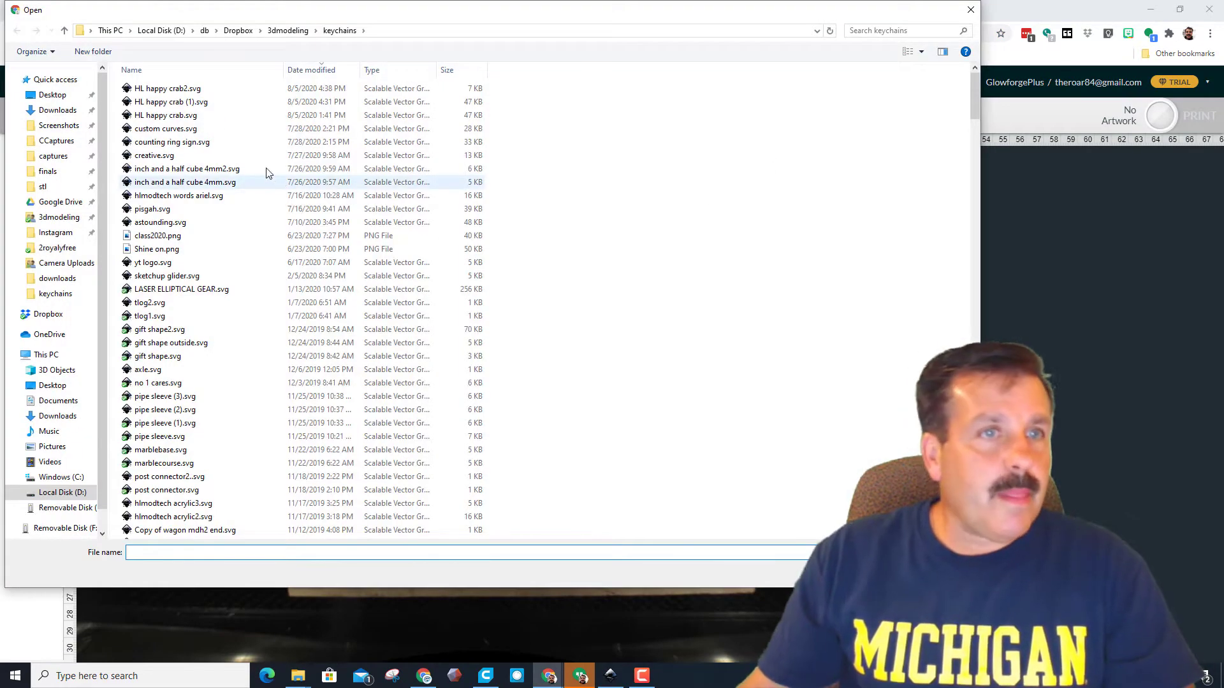
double_click(174, 89)
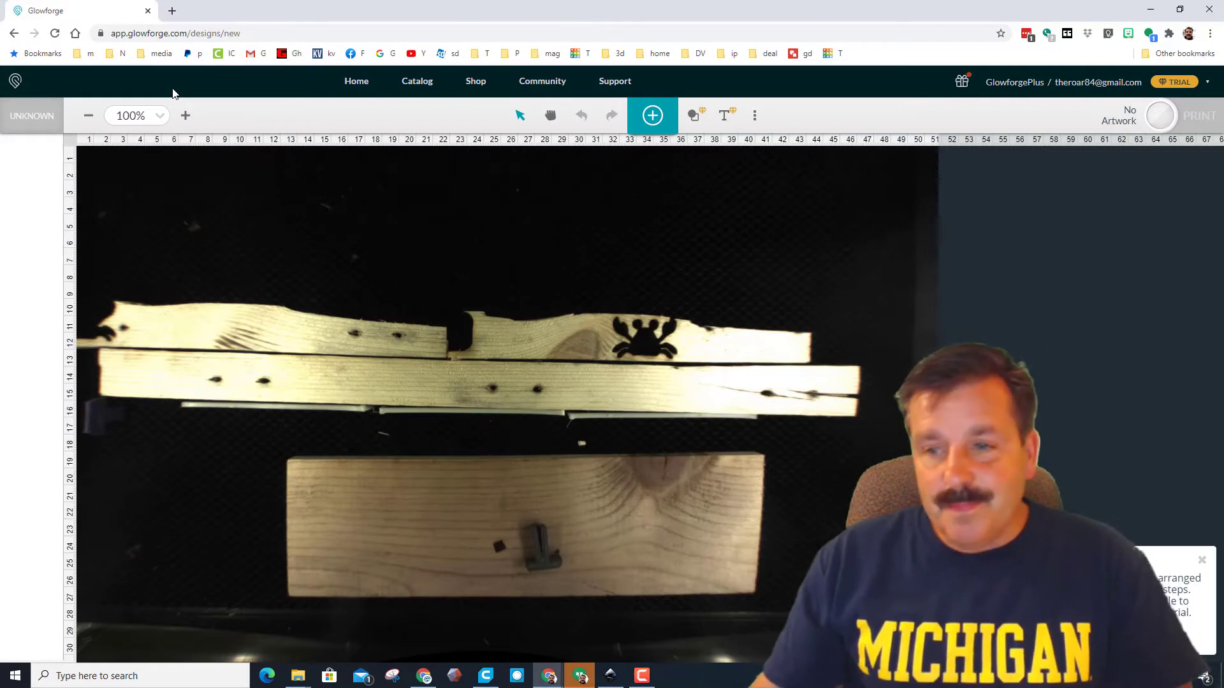
Move the uploaded crab artwork onto the left part of the upper wood board and inspect its placement at 150% zoom
left_click_drag(114, 181, 204, 325)
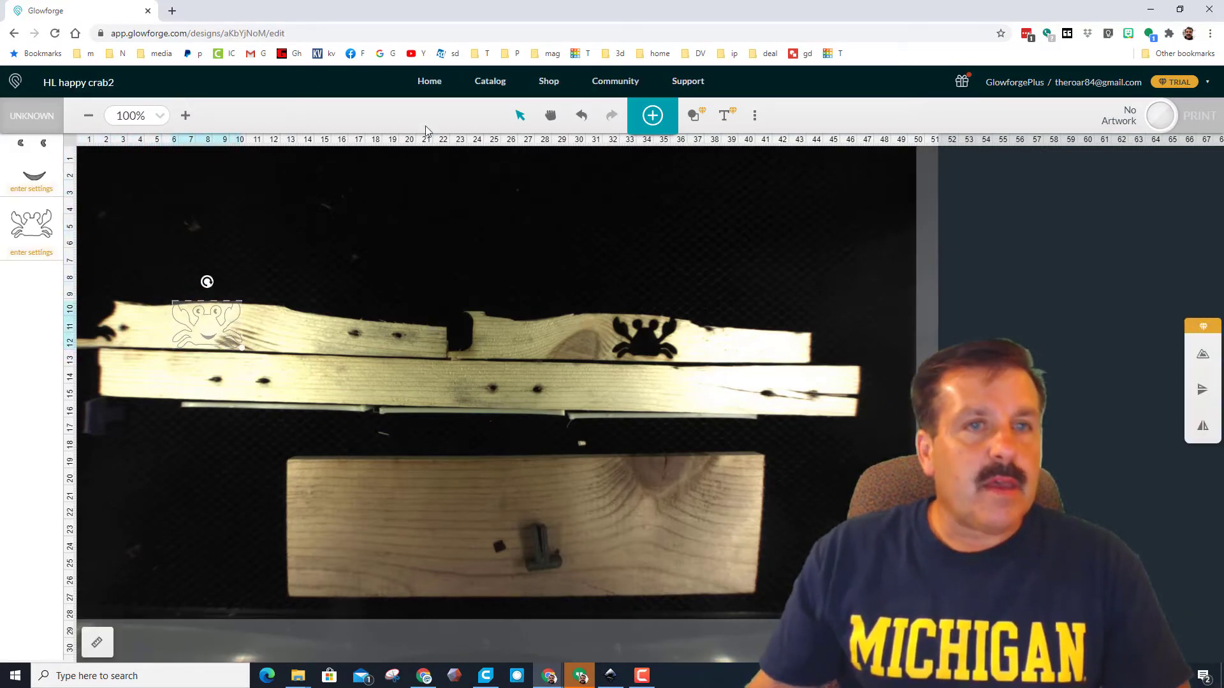
key("Escape")
left_click(184, 115)
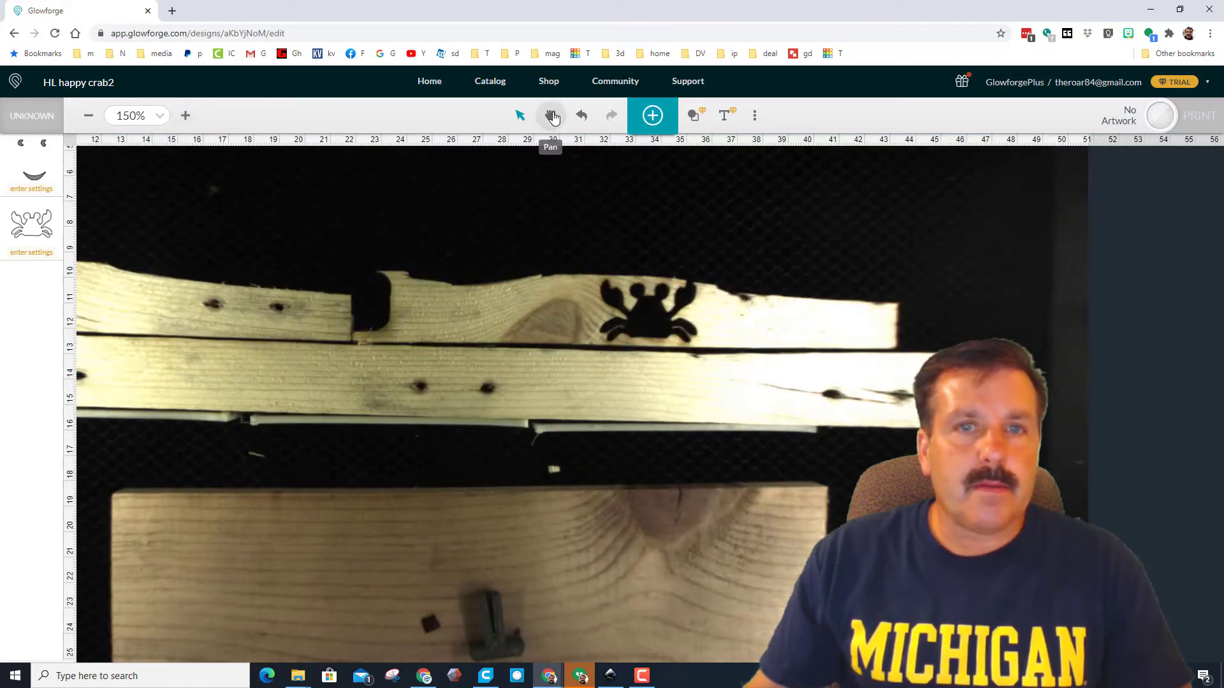
left_click(551, 115)
left_click_drag(232, 216, 693, 191)
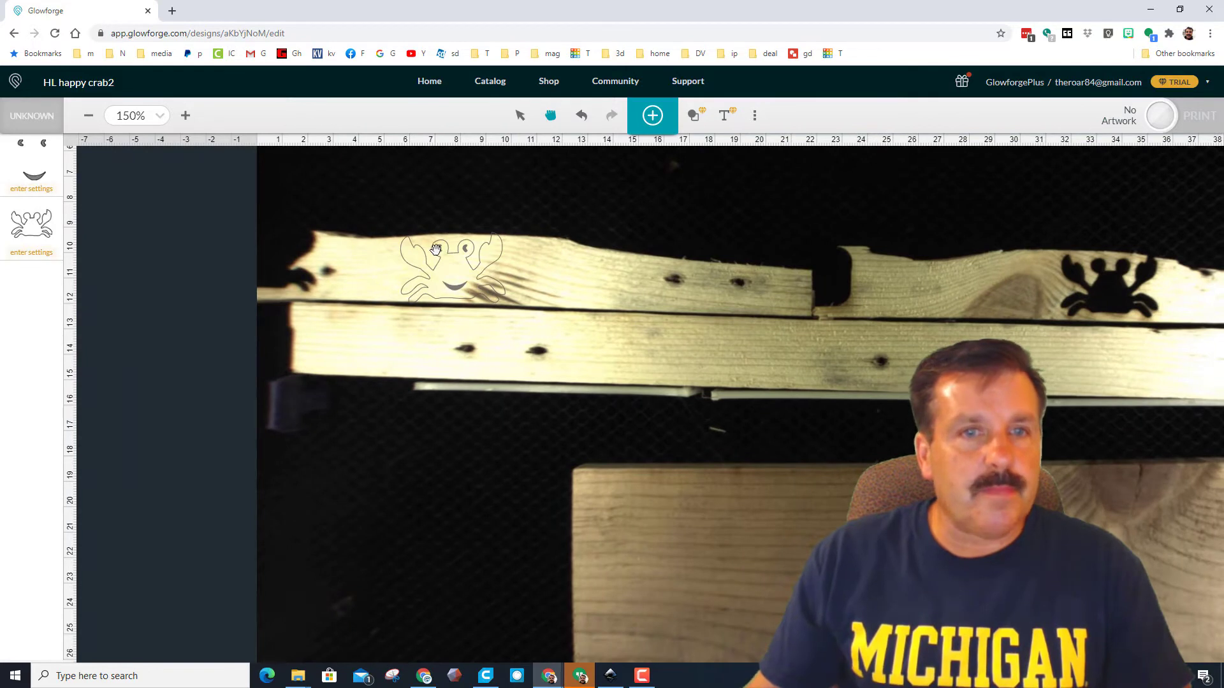
Assign the custom cut setting "02.130.90 6mm wood" to the crab's body outline
left_click(520, 115)
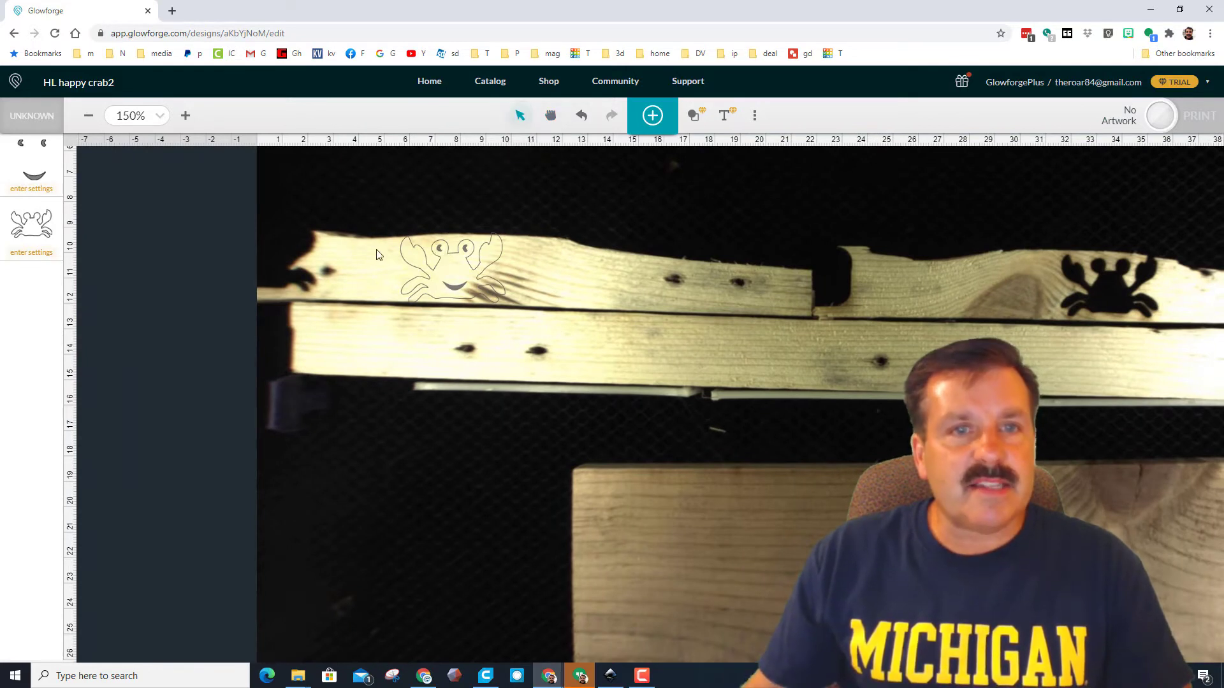
left_click(421, 255)
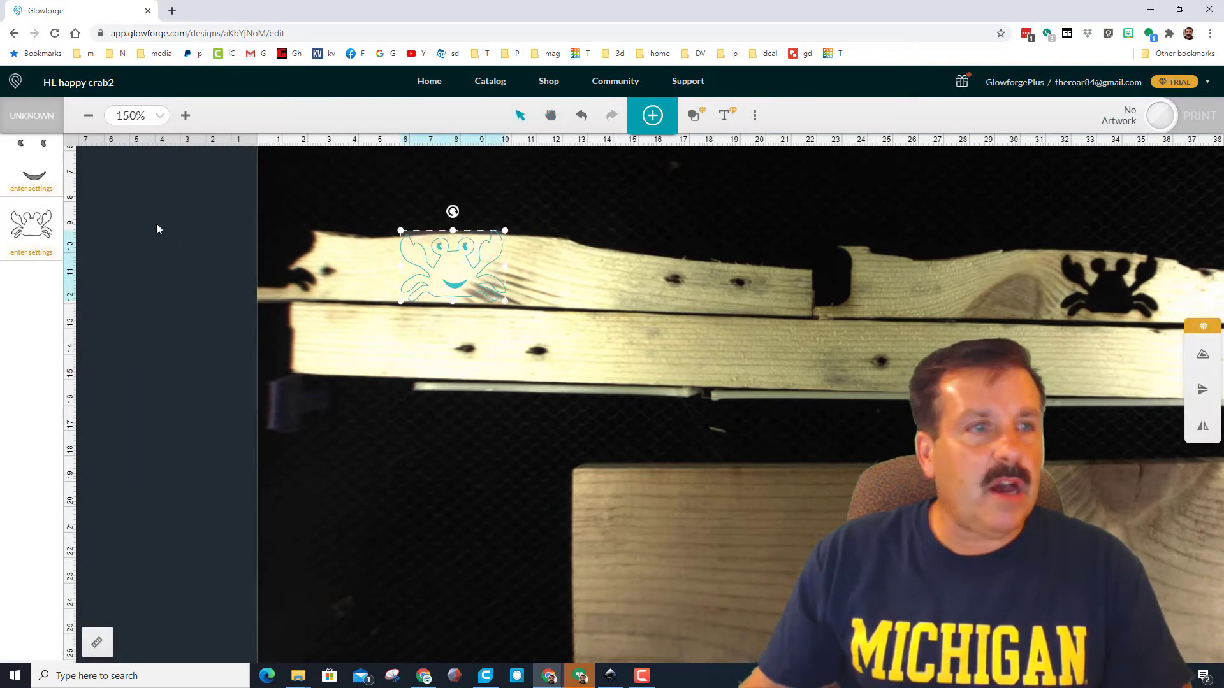
left_click(33, 251)
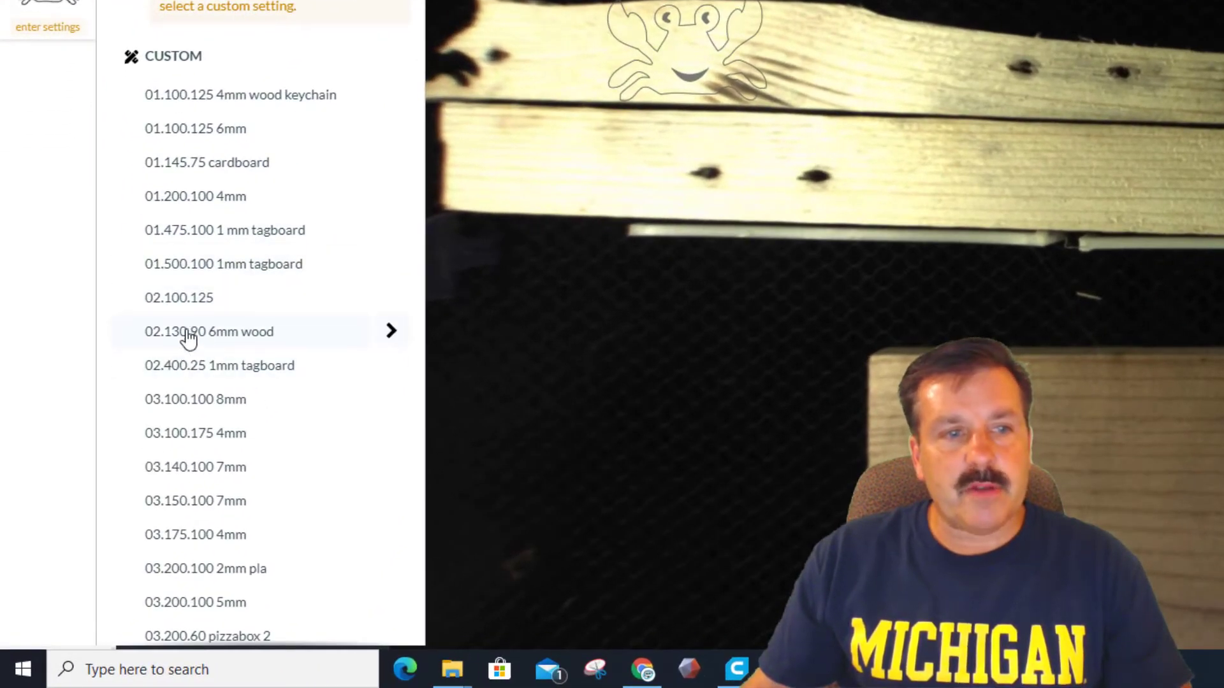
left_click(229, 334)
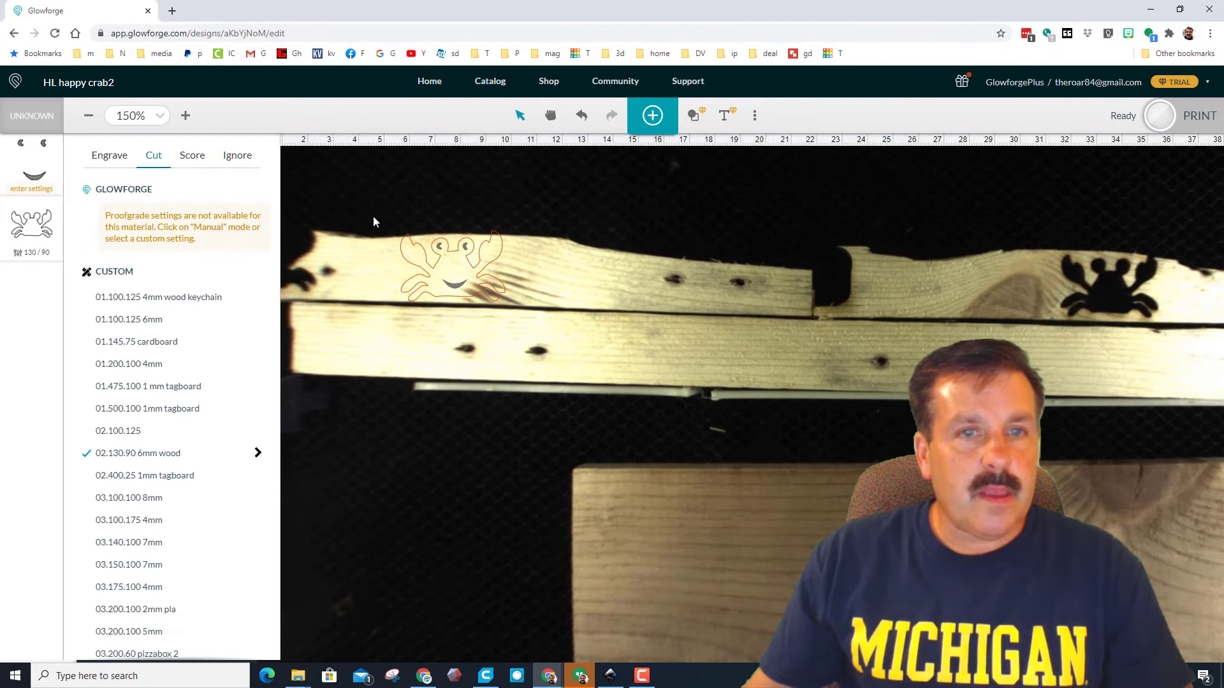
Select the whole crab artwork and shift it slightly right and down so it sits within the upper board
left_click(373, 222)
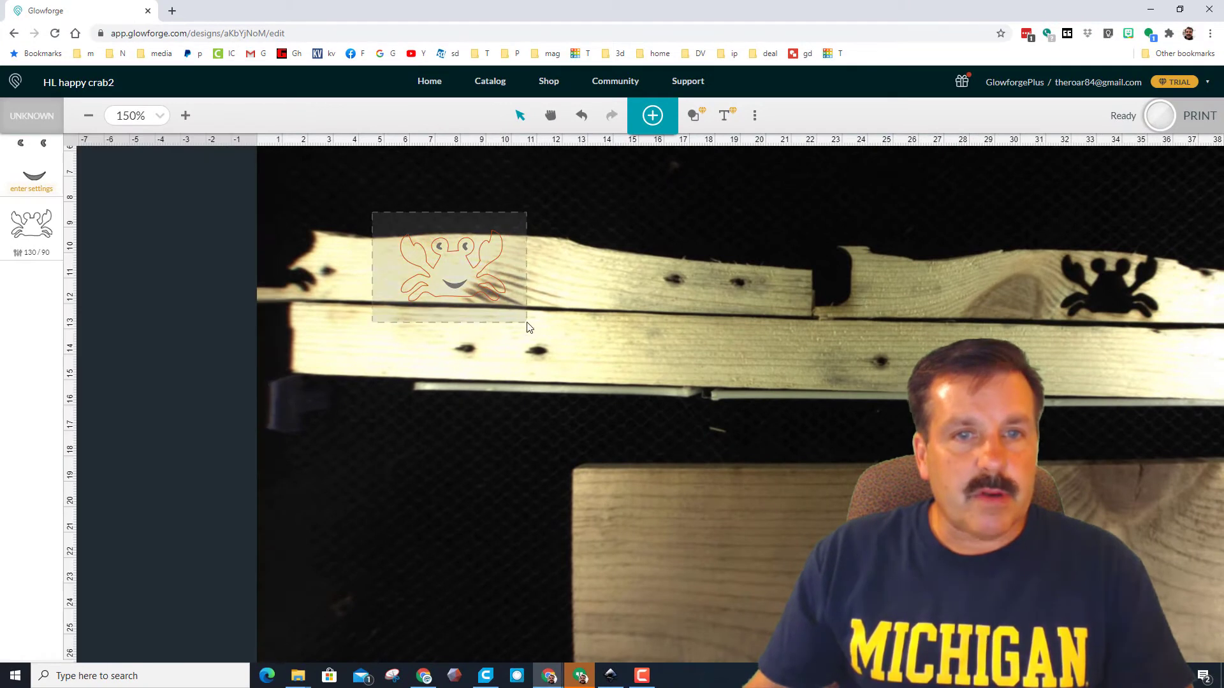
left_click(479, 277)
left_click_drag(478, 276, 486, 281)
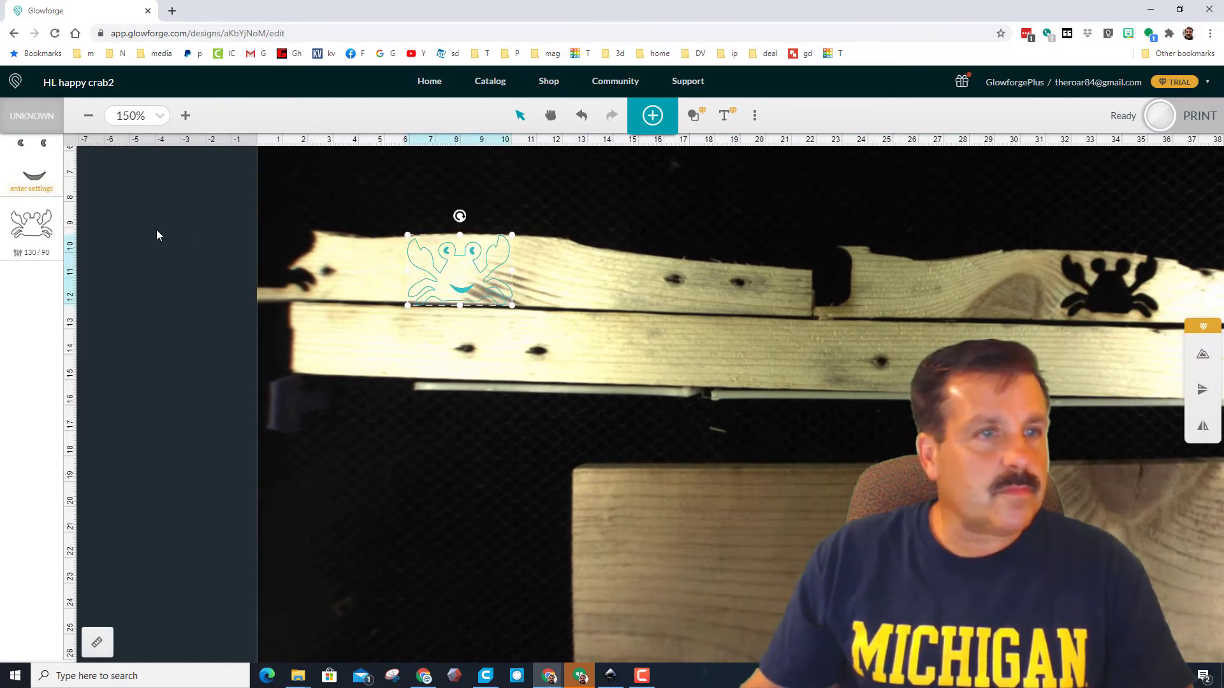
Assign the custom engrave setting "01.800.70 50 5mm" to the crab's eyes and smile, with 75 lines per cm and 6 mm focus height
left_click(48, 191)
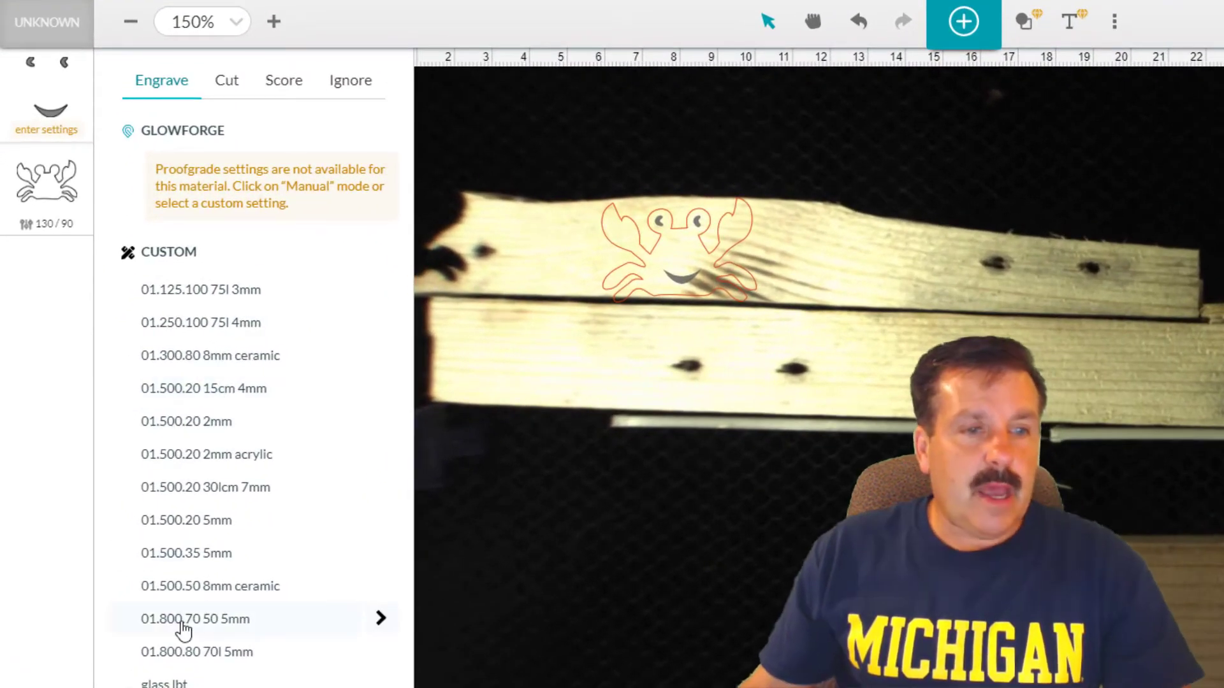
left_click(223, 629)
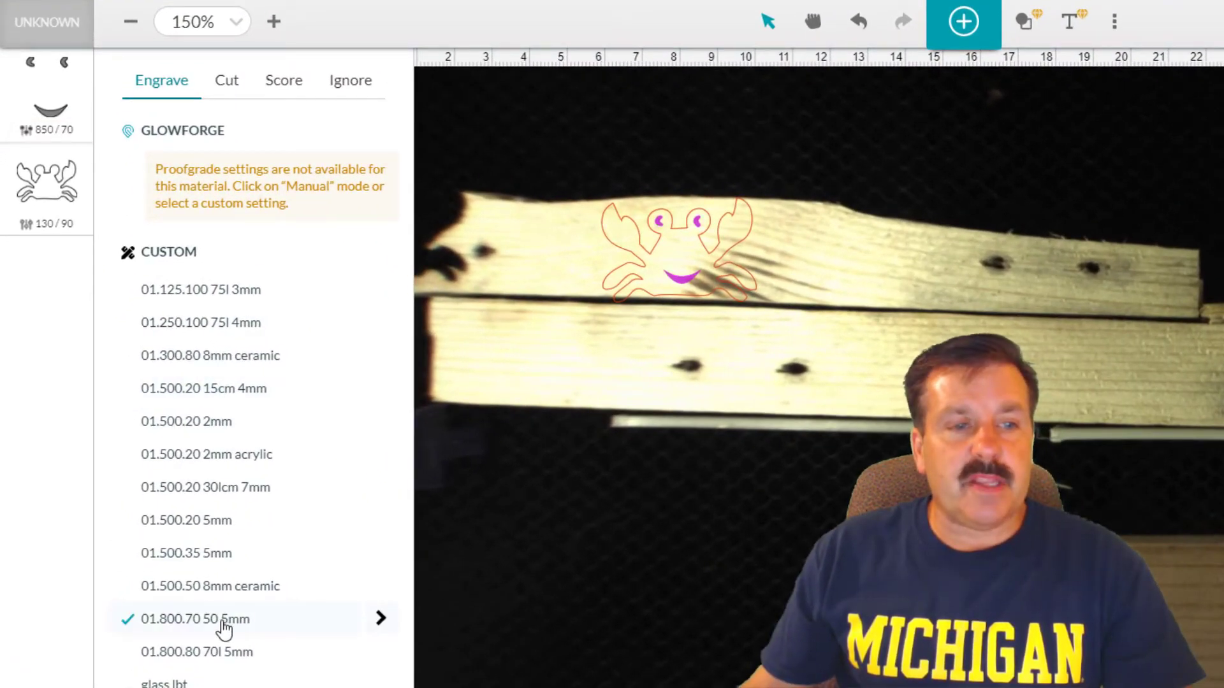
left_click(381, 620)
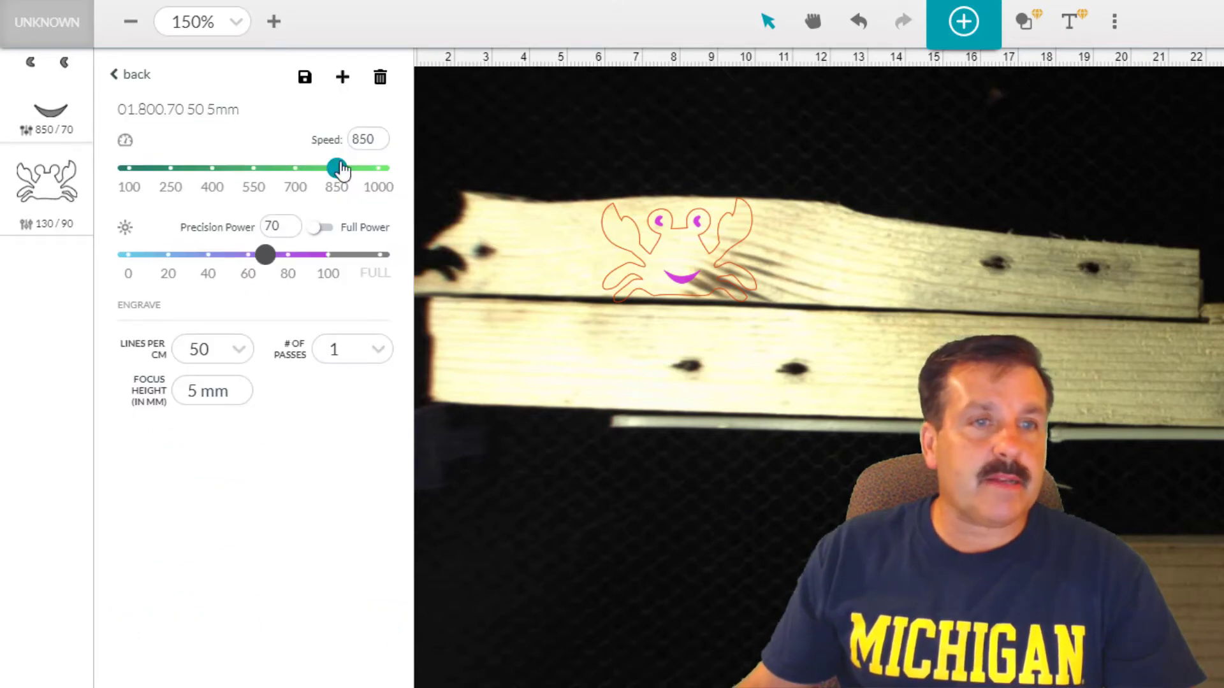
left_click(278, 233)
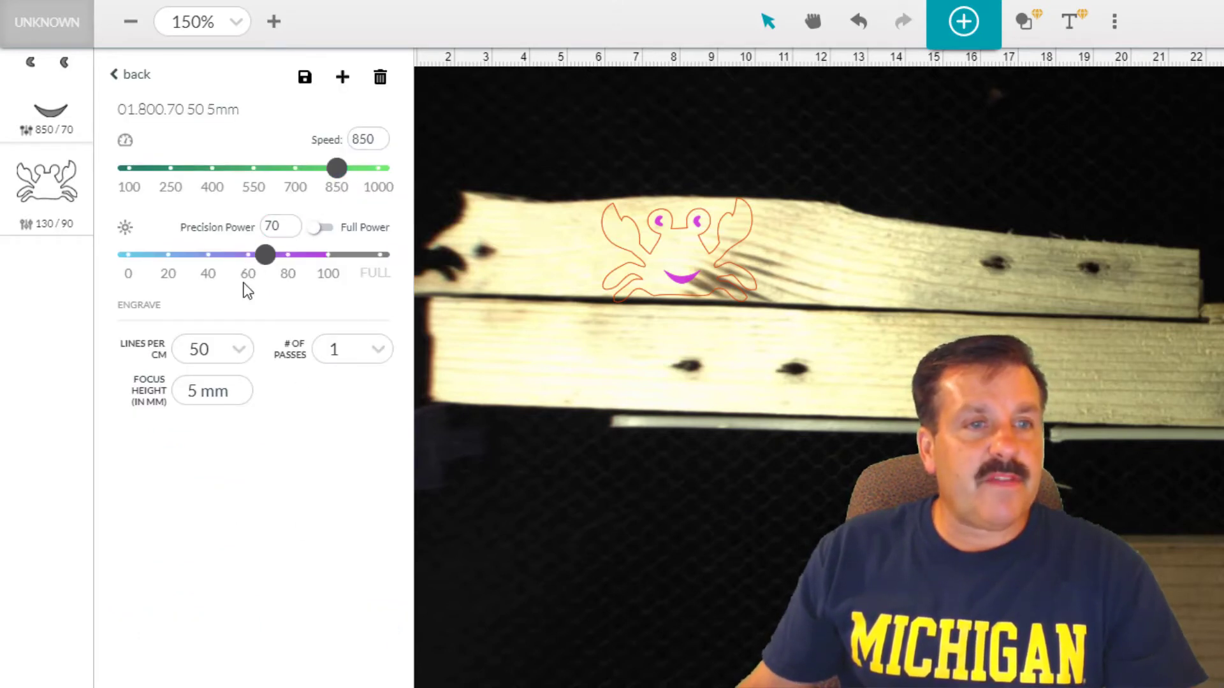
left_click(233, 361)
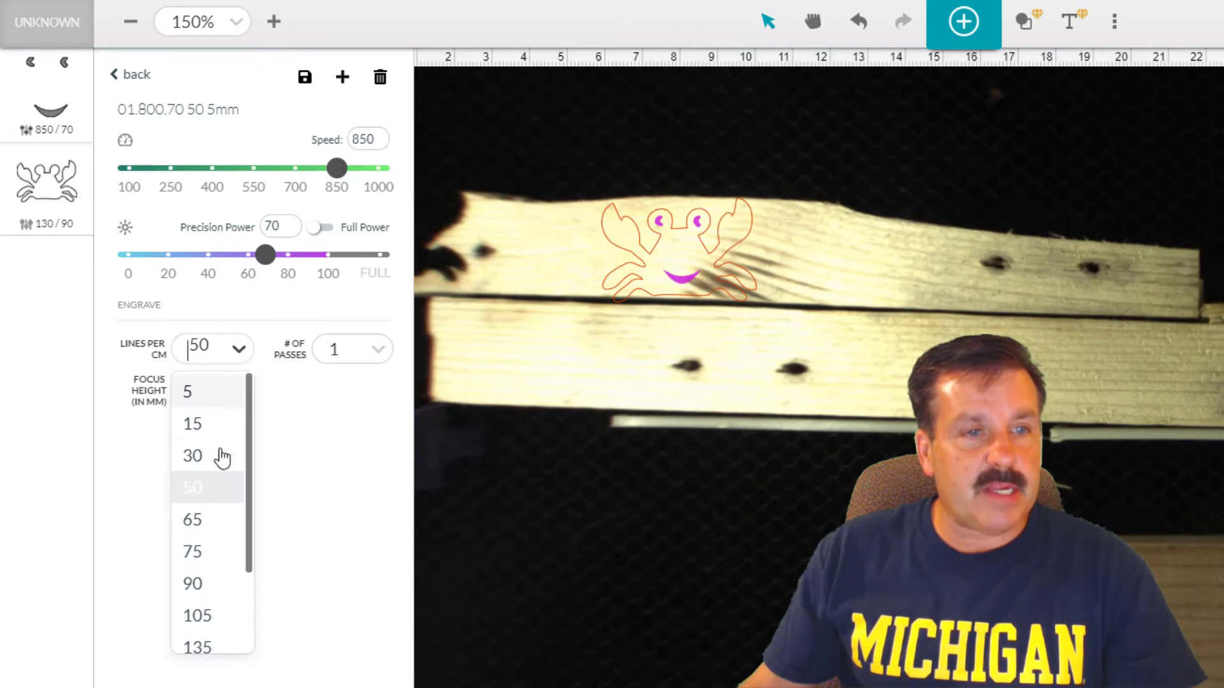
left_click(193, 552)
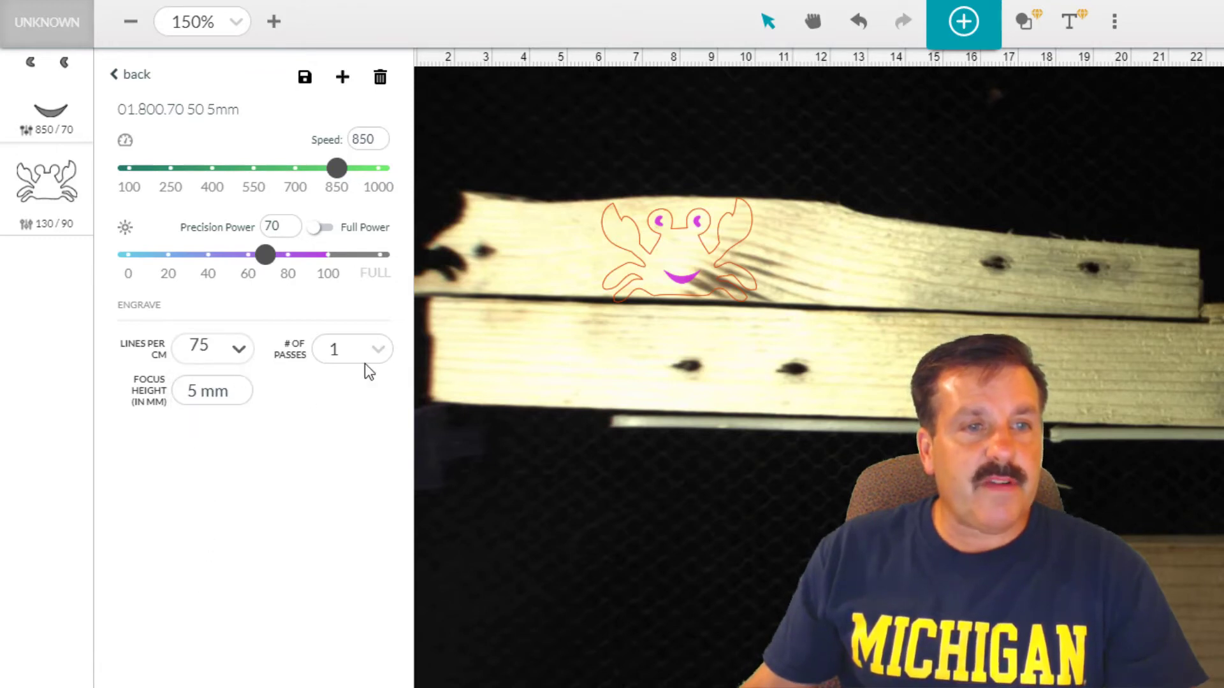
left_click(204, 397)
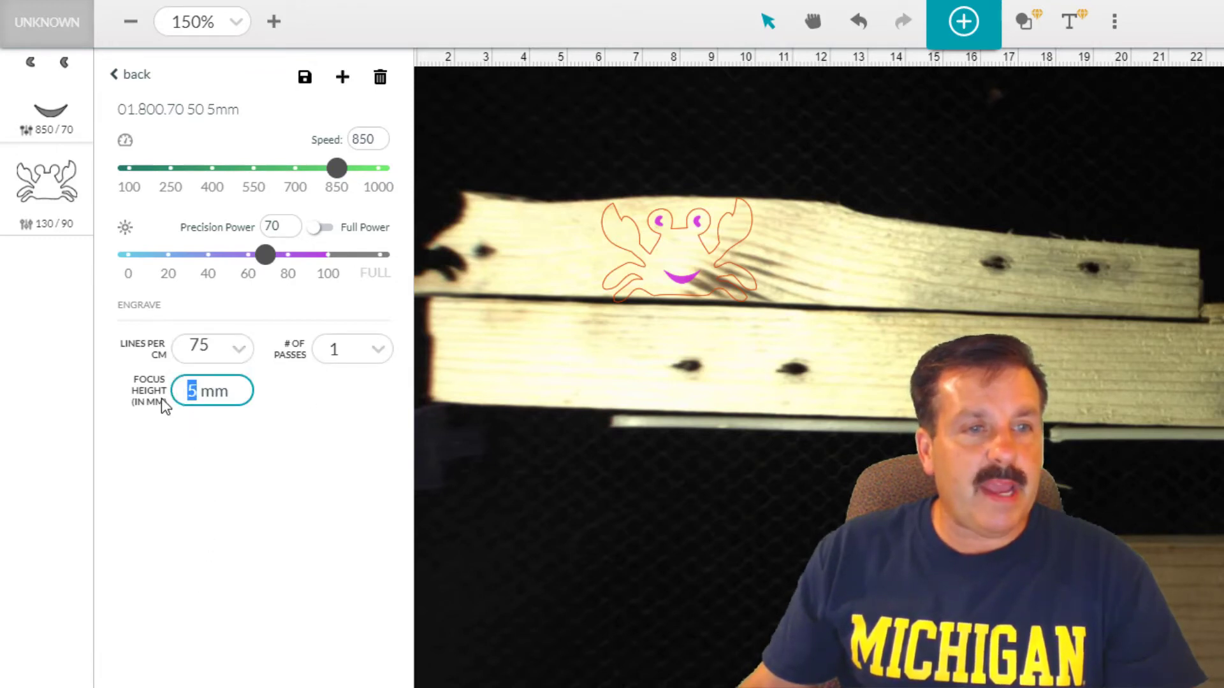
type("6")
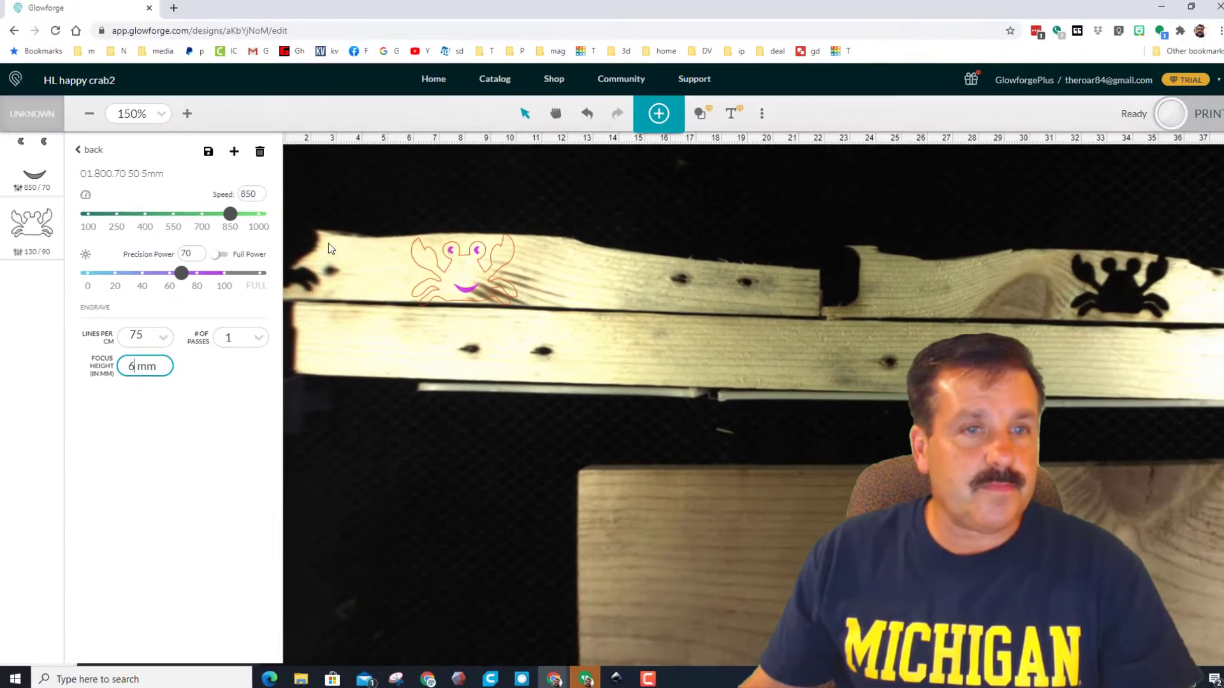
left_click(362, 222)
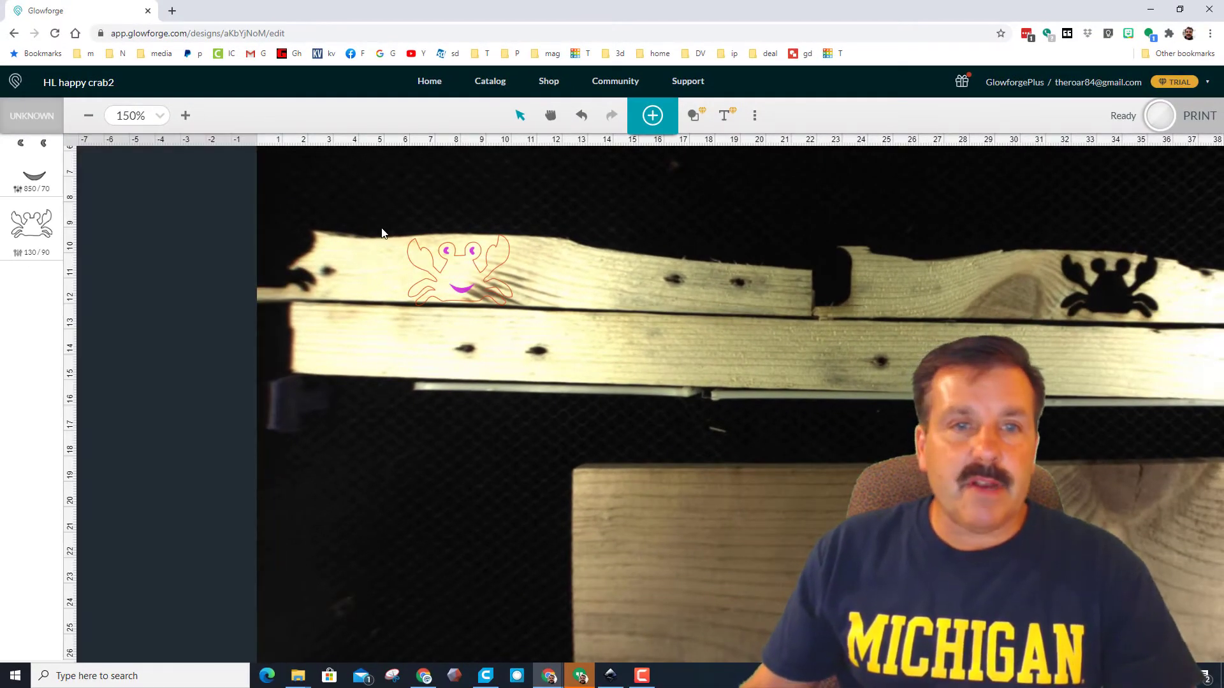
Select the whole crab artwork, shrink it slightly and rotate it slightly clockwise to follow the upper board
left_click_drag(382, 233, 475, 287)
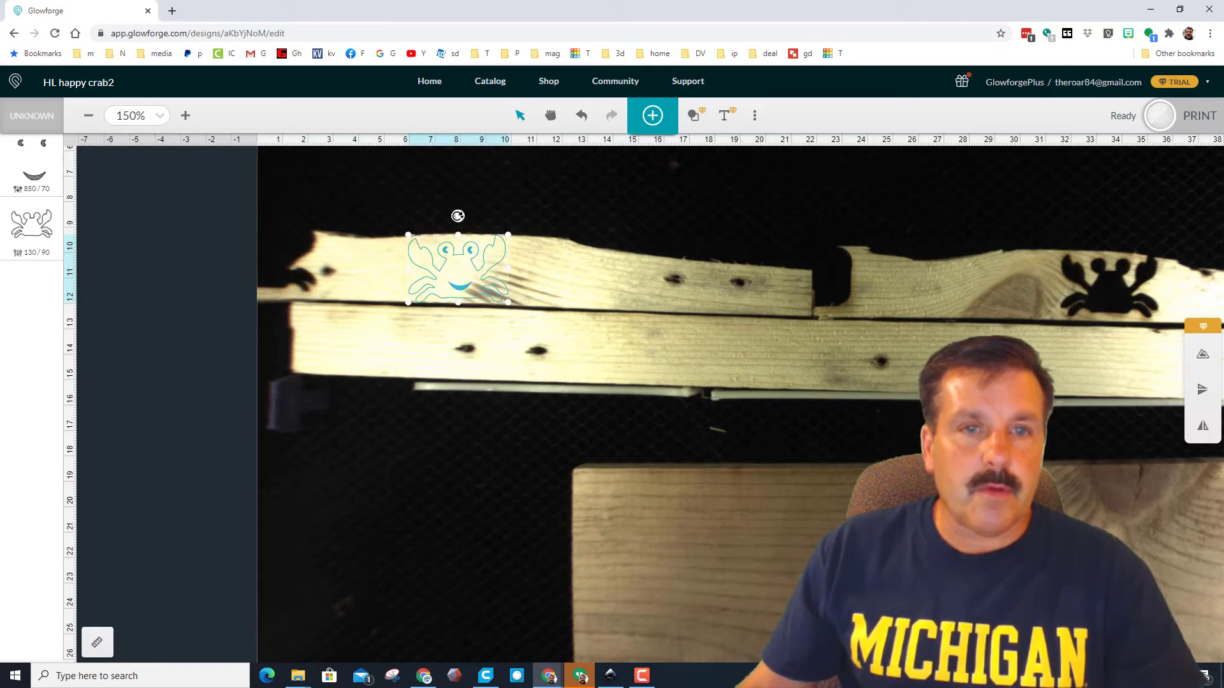
left_click_drag(457, 216, 460, 215)
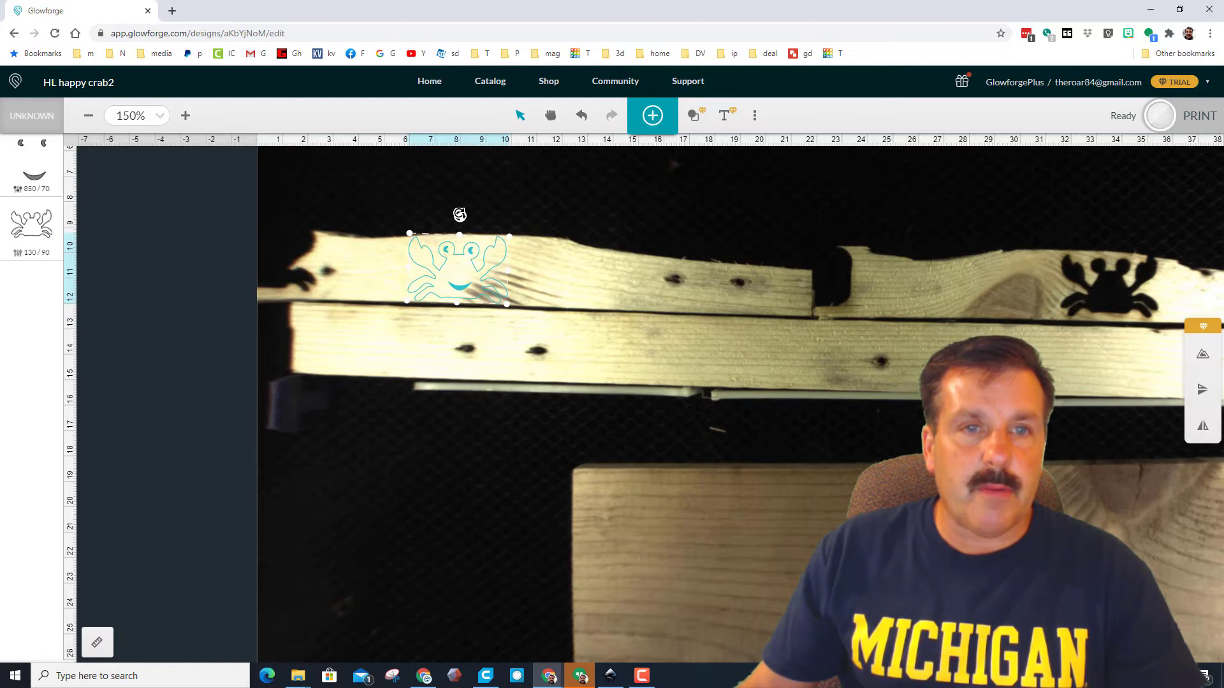
left_click(486, 214)
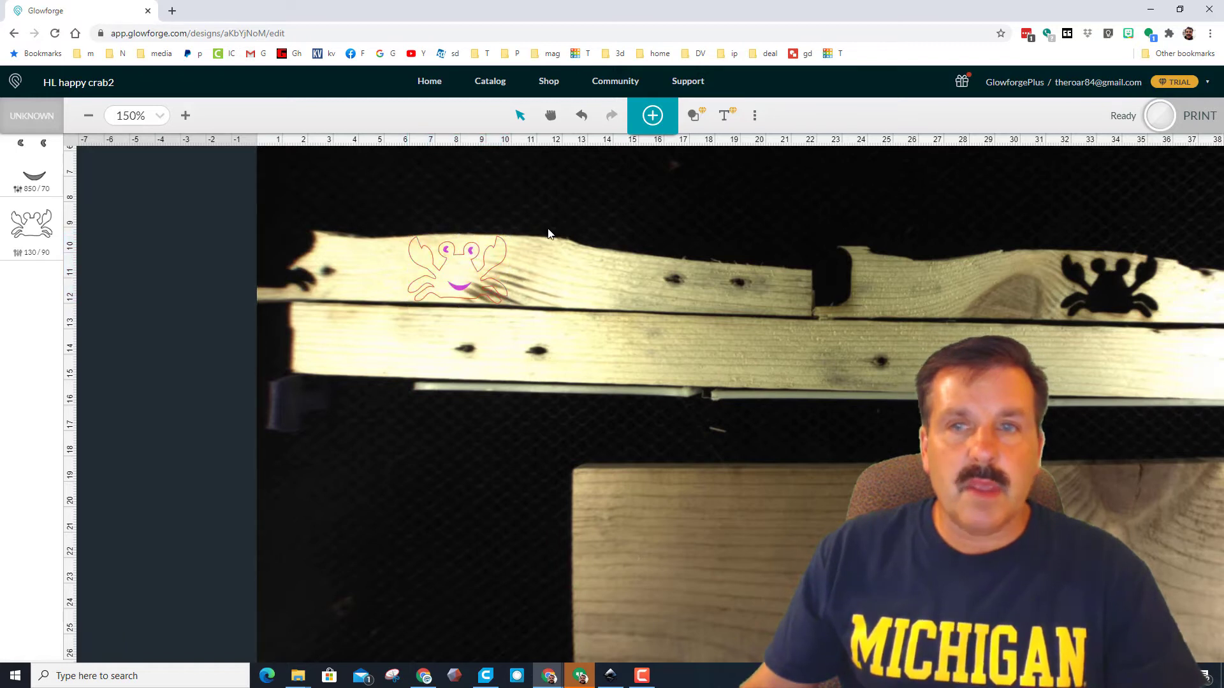
Start preparing the crab design for printing on the Glowforge
left_click(1159, 122)
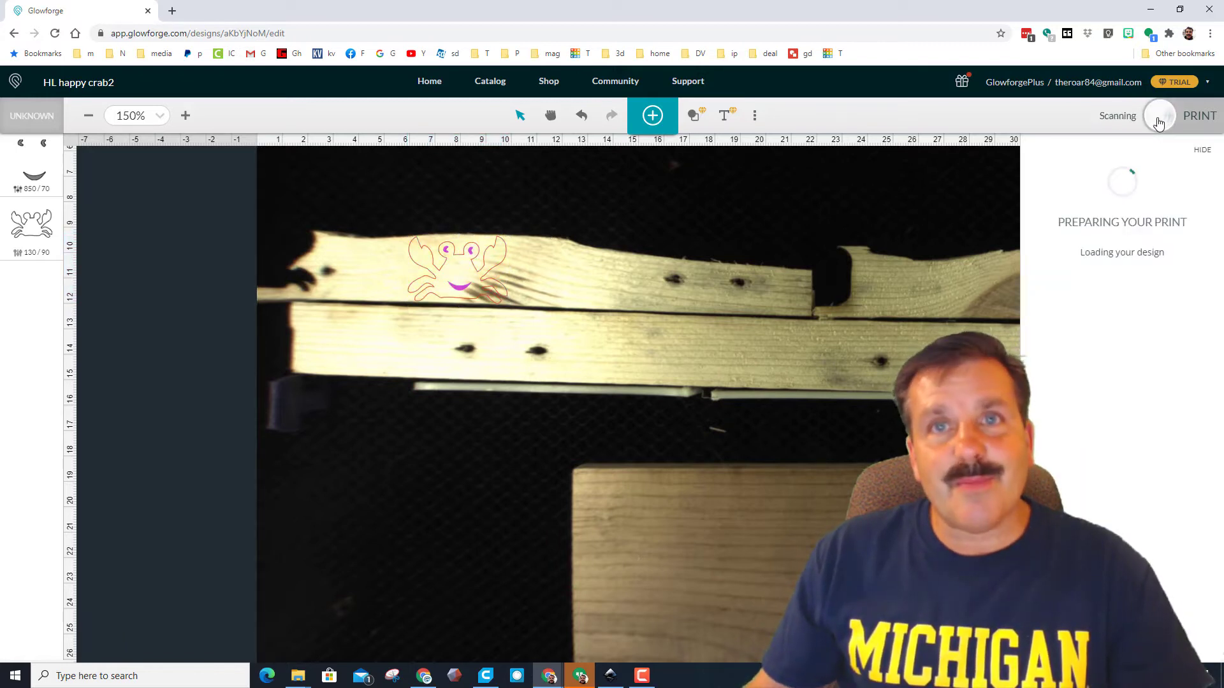